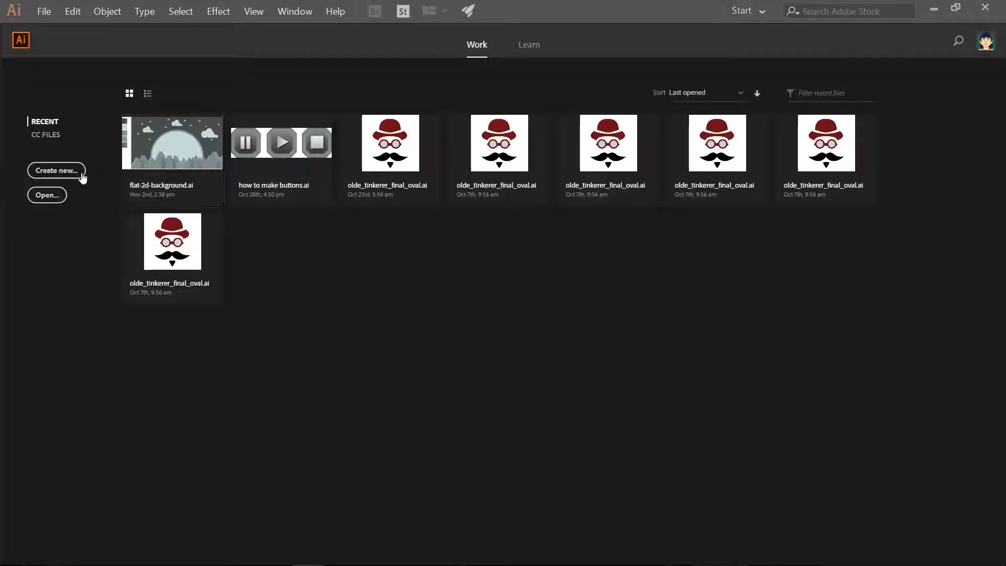
Create a new 900 × 600 px document.
left_click(56, 170)
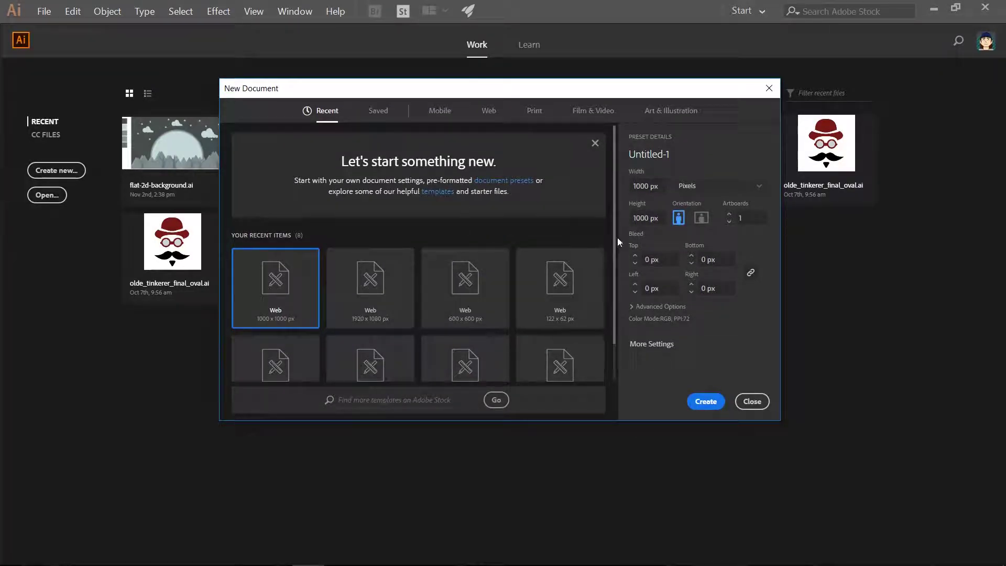
left_click(657, 184)
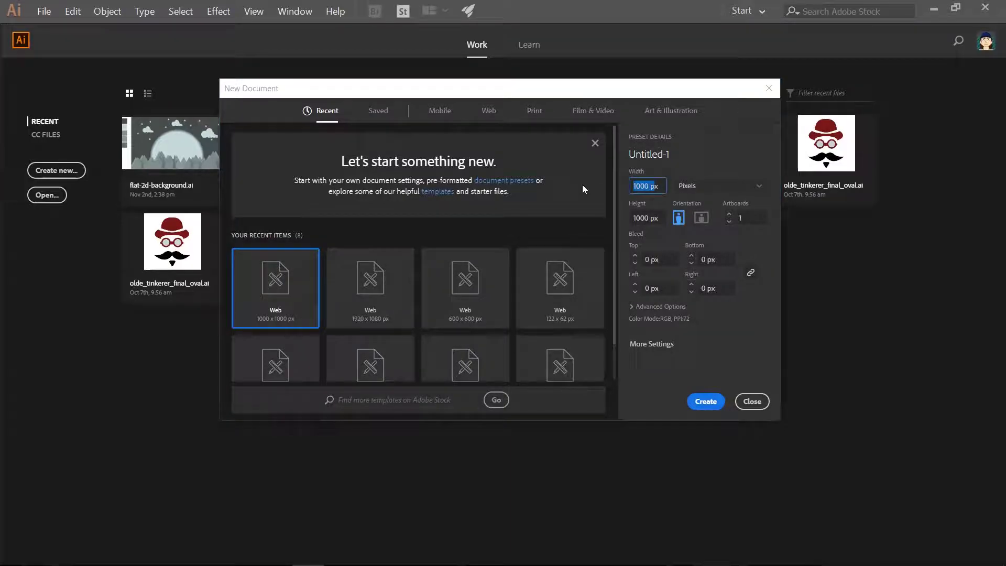
key("BackSpace")
type("900")
key("Tab")
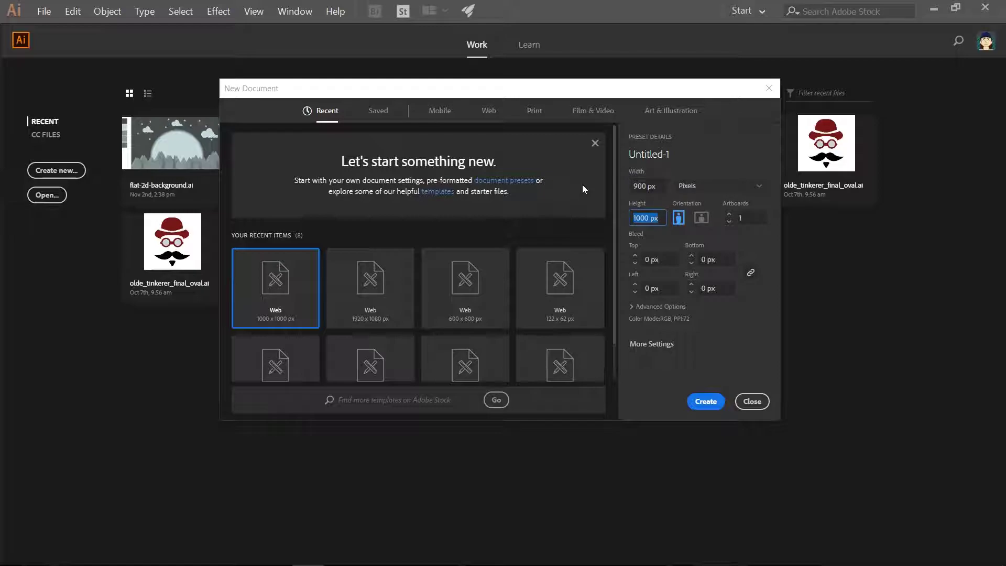
type("600")
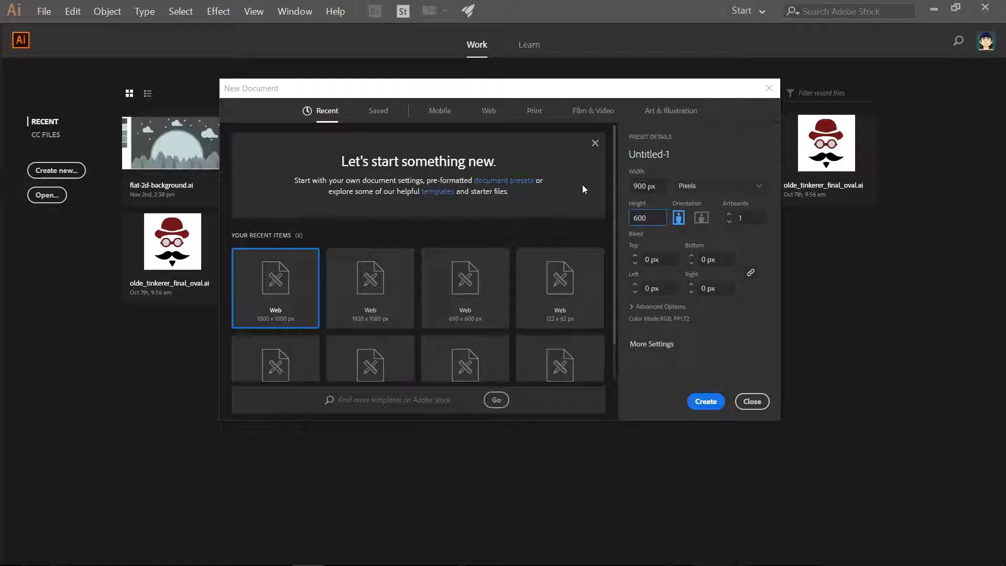
left_click(706, 401)
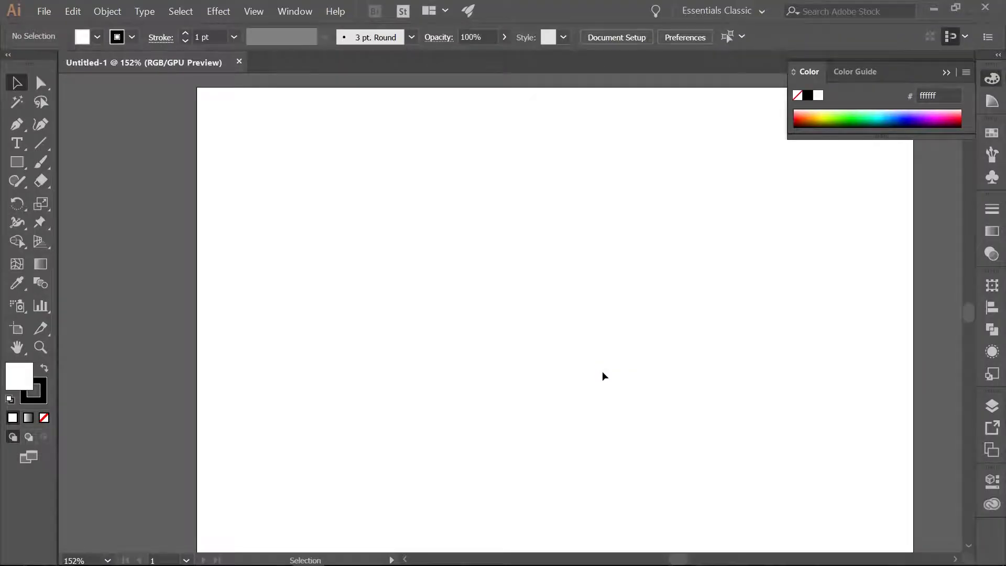
Set the artboard view zoom to 100%.
left_click(107, 560)
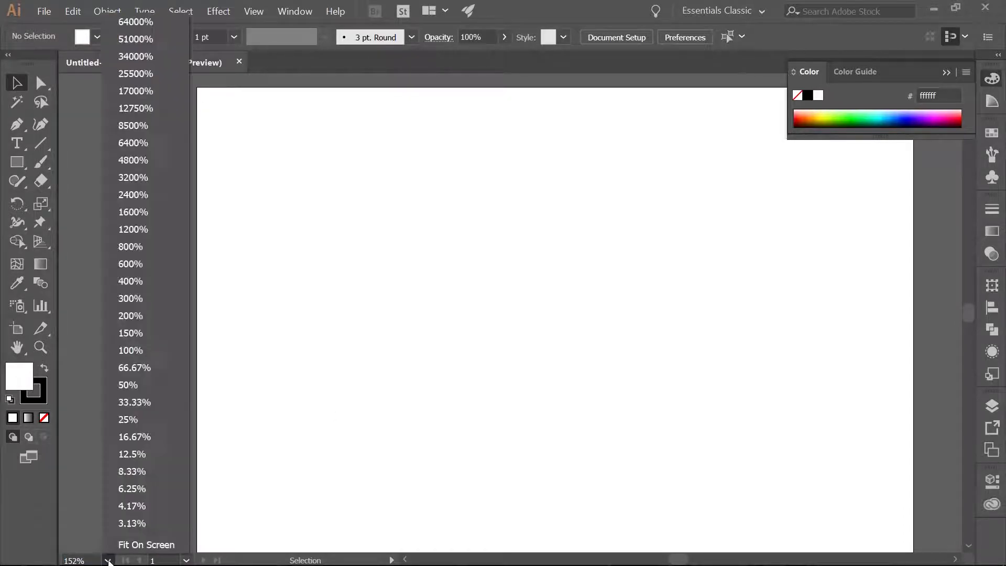
left_click(131, 350)
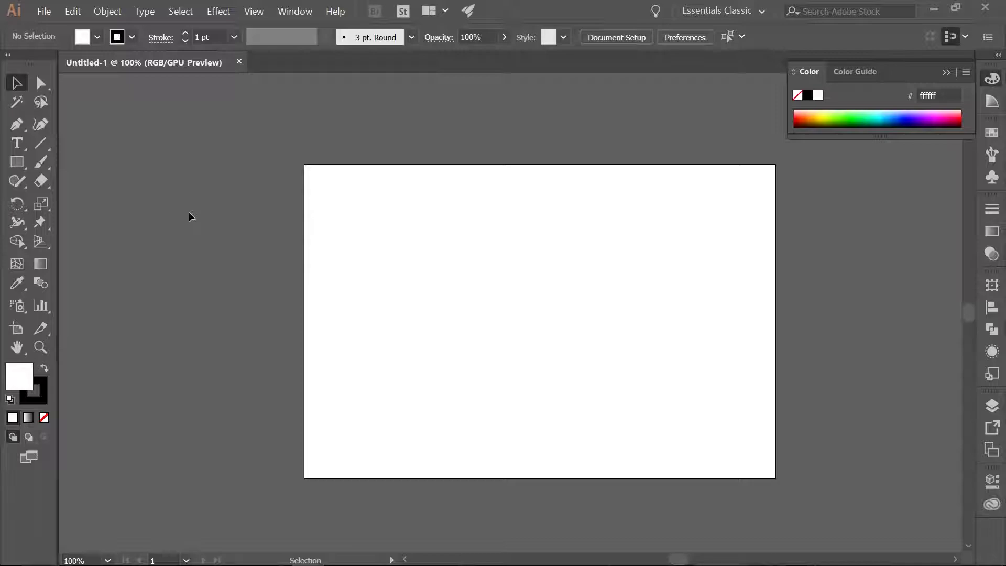
left_click(16, 238)
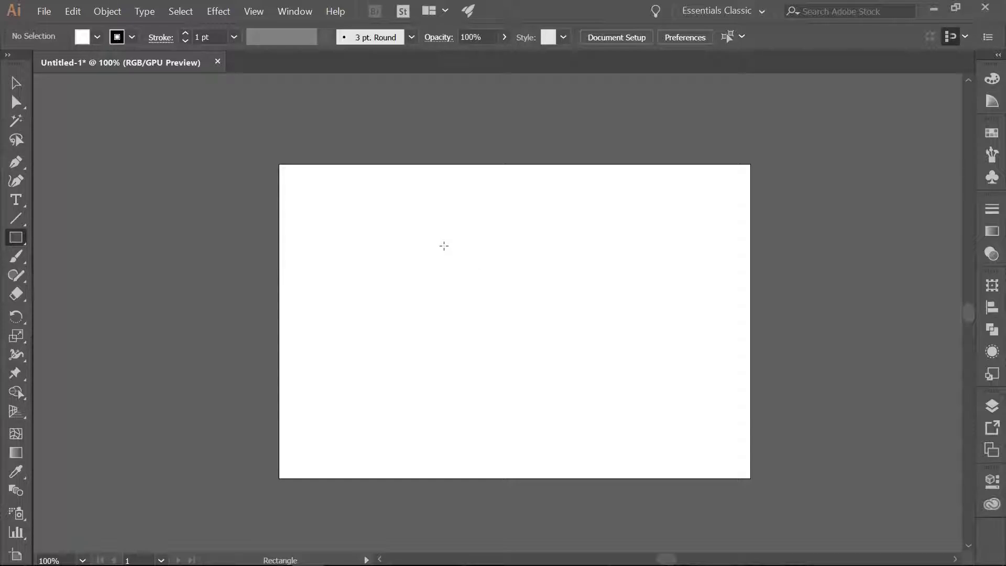
Draw a 200 × 200 px square with the Rectangle tool and deselect it.
left_click(444, 246)
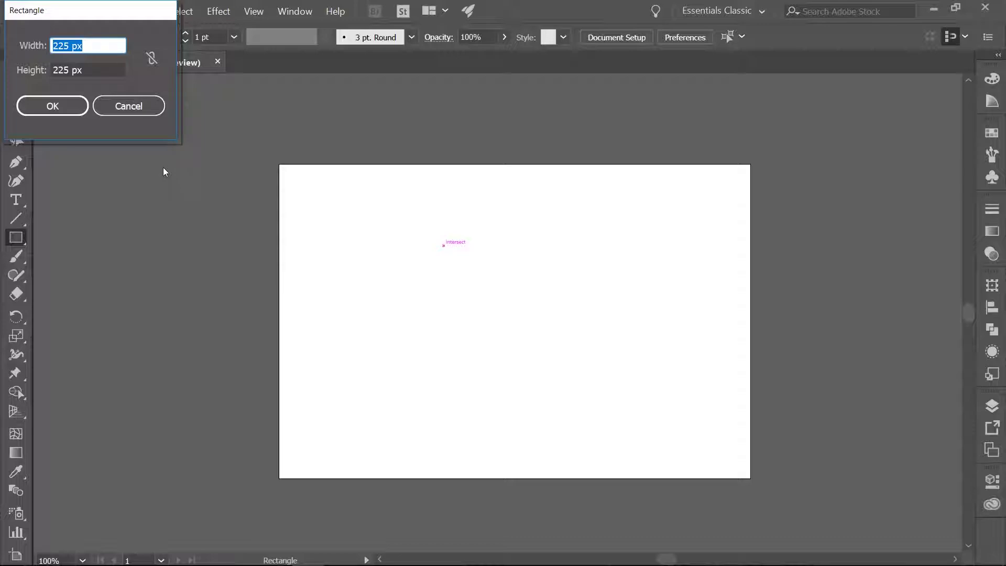
type("200")
key("Tab")
type("200")
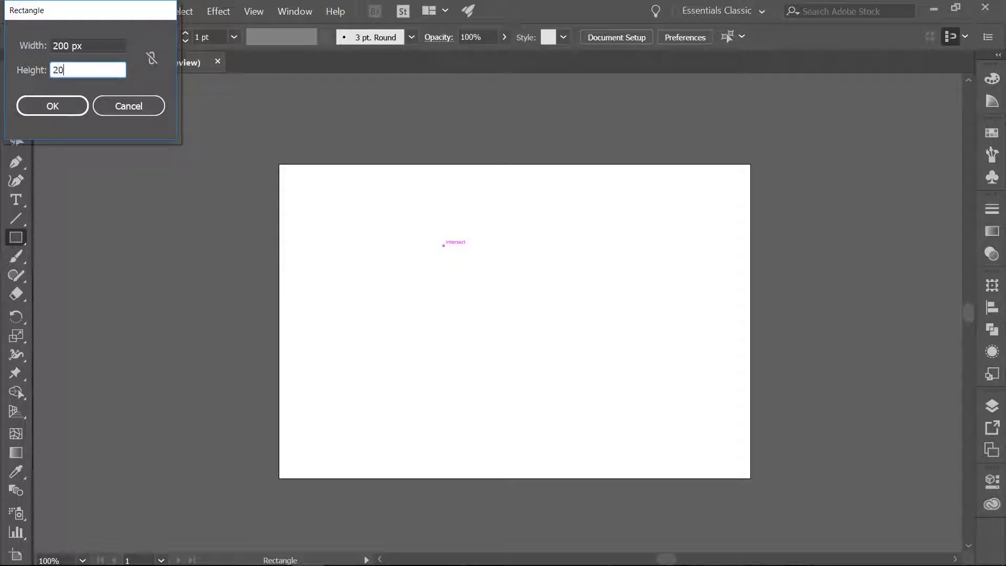
left_click(57, 107)
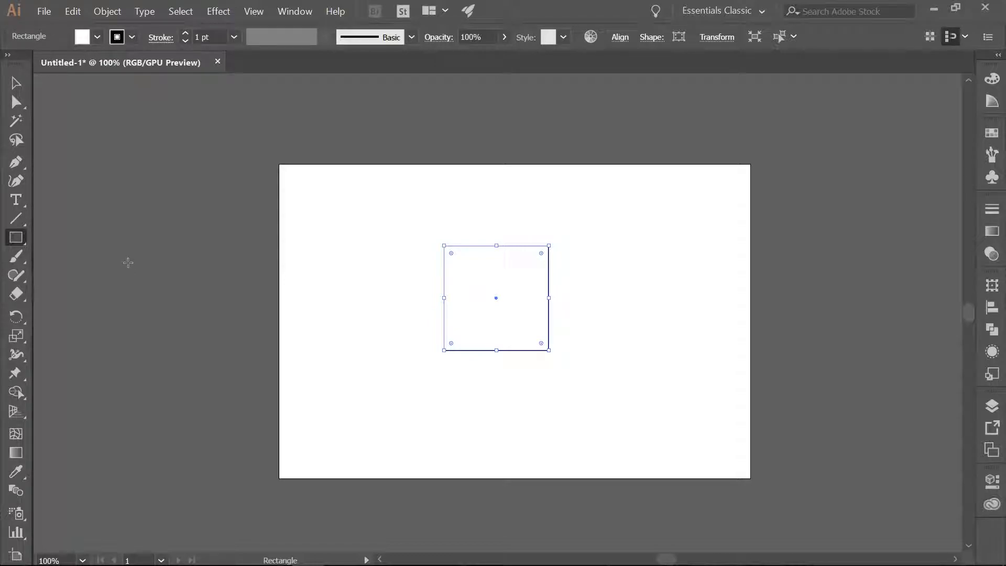
key("v")
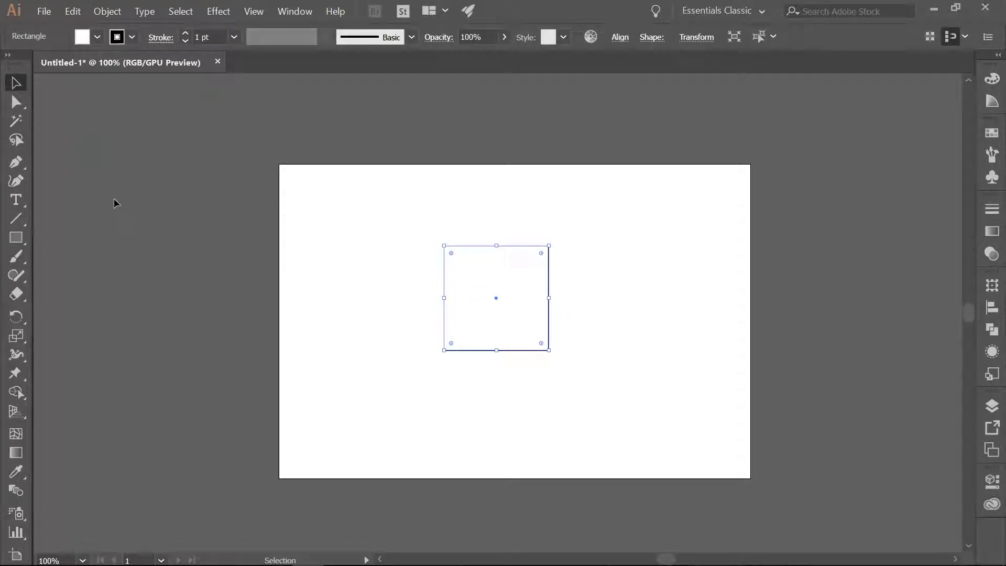
left_click(115, 203)
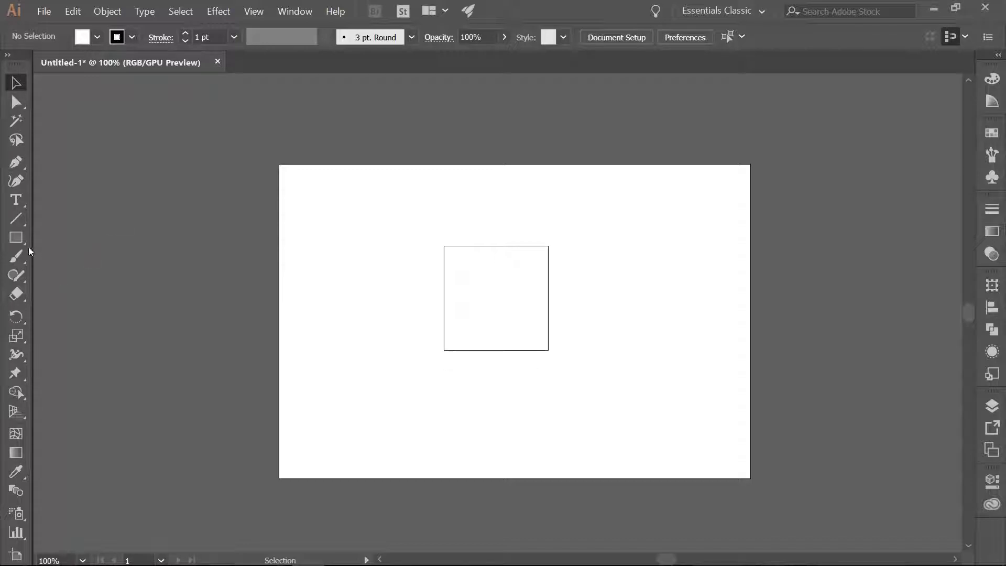
Draw a second square measuring 225 × 225 px.
left_click(16, 240)
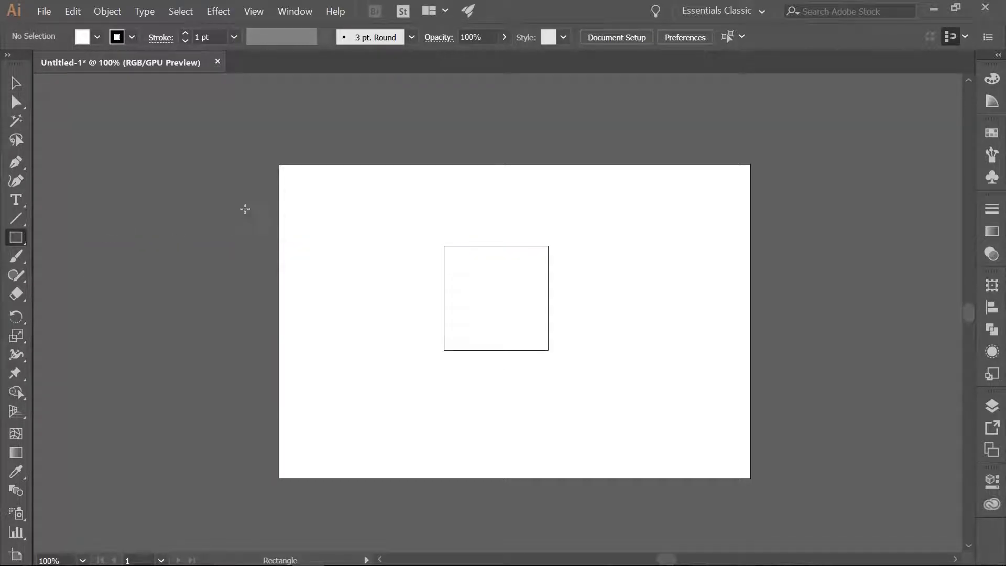
left_click(187, 204)
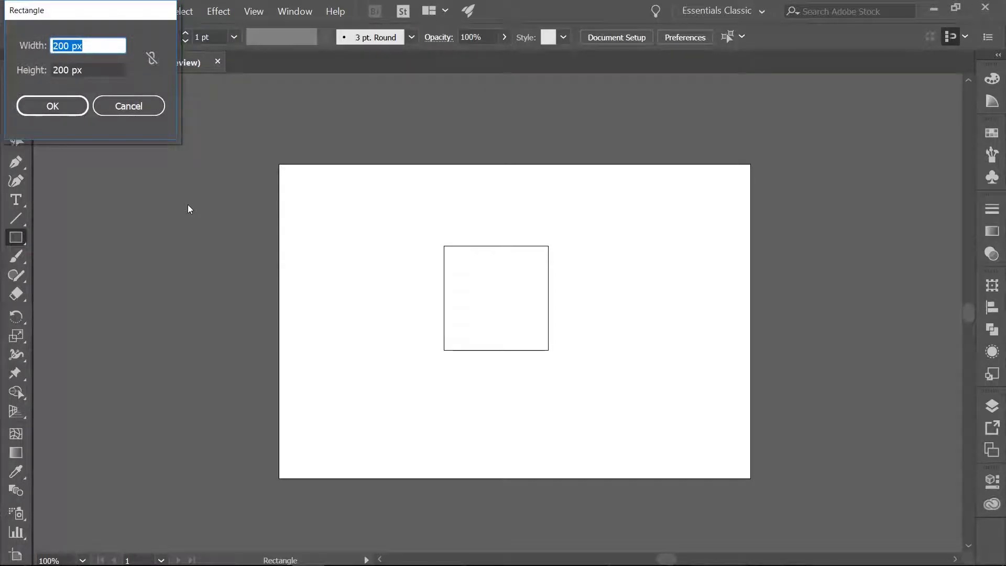
type("225")
key("Tab")
type("225")
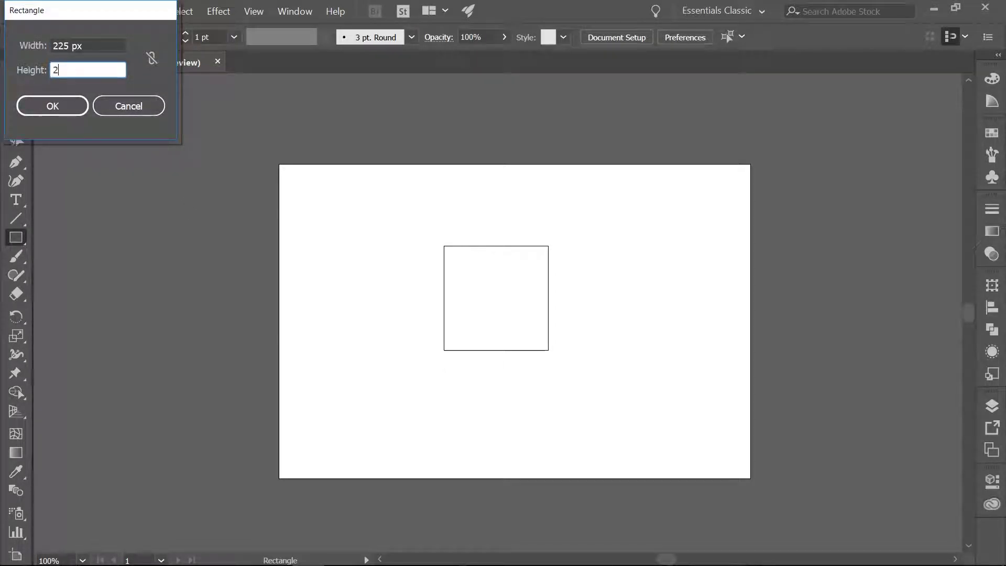
left_click(54, 112)
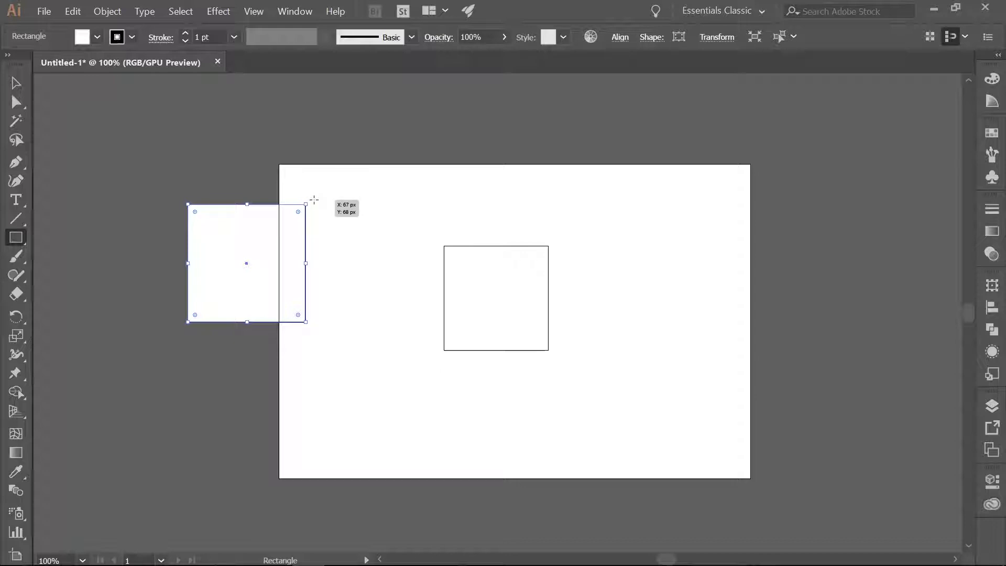
Rotate the 225 px square 45° into a diamond and centre it over the smaller square.
left_click_drag(313, 201, 270, 159)
left_click(16, 84)
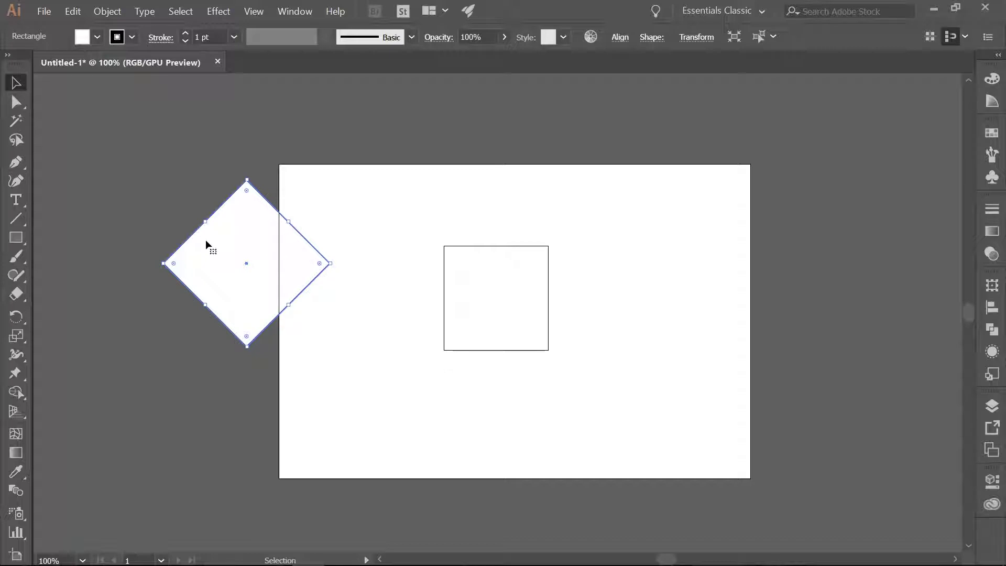
left_click_drag(206, 240, 457, 274)
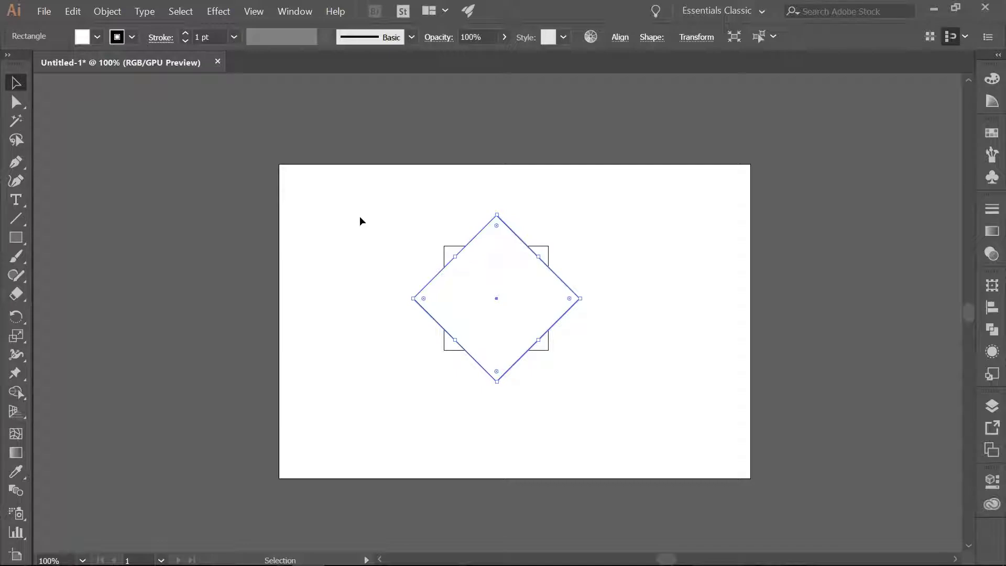
left_click(378, 209)
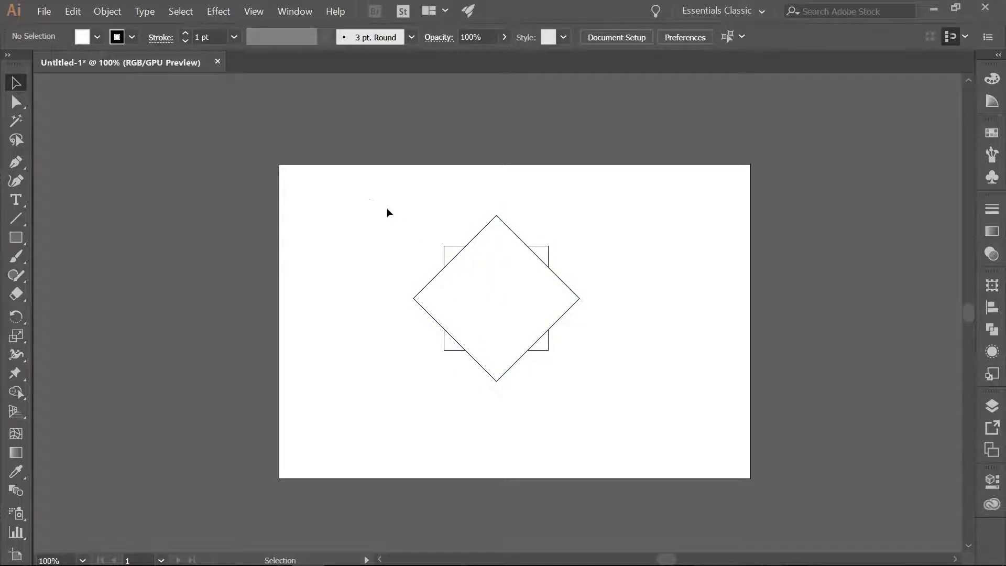
Intersect the square and diamond in Pathfinder to form an octagon.
left_click_drag(388, 208, 601, 398)
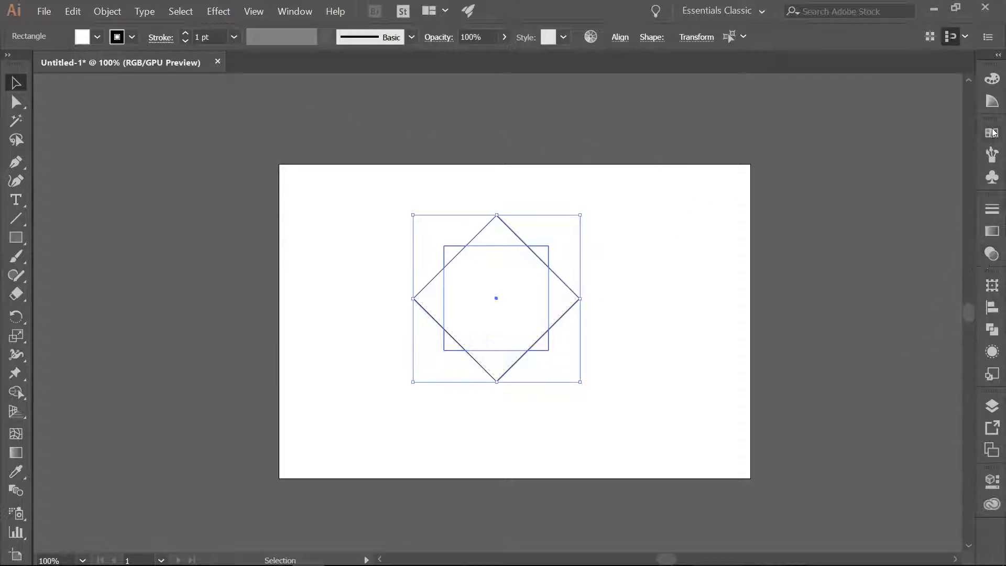
left_click(285, 16)
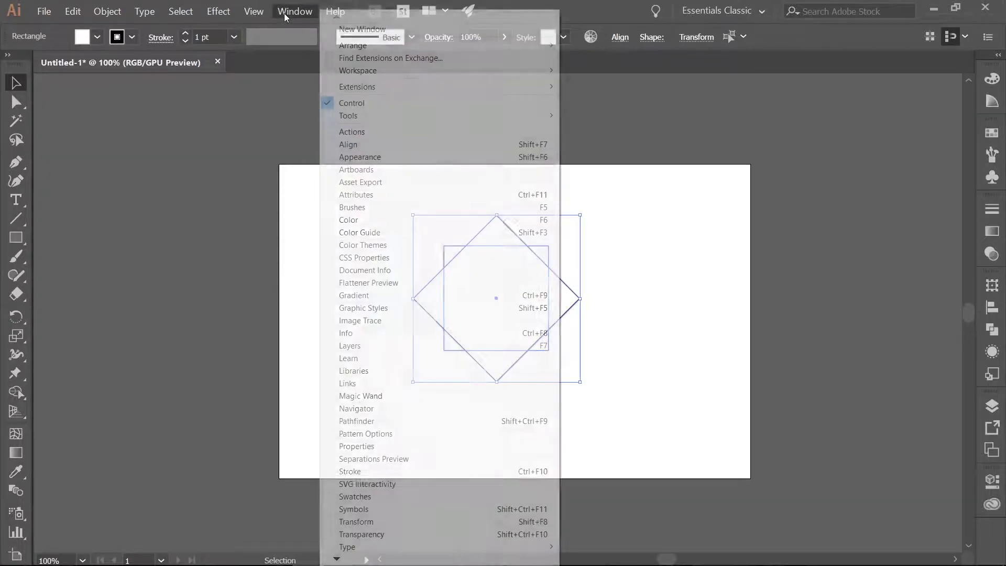
left_click(360, 422)
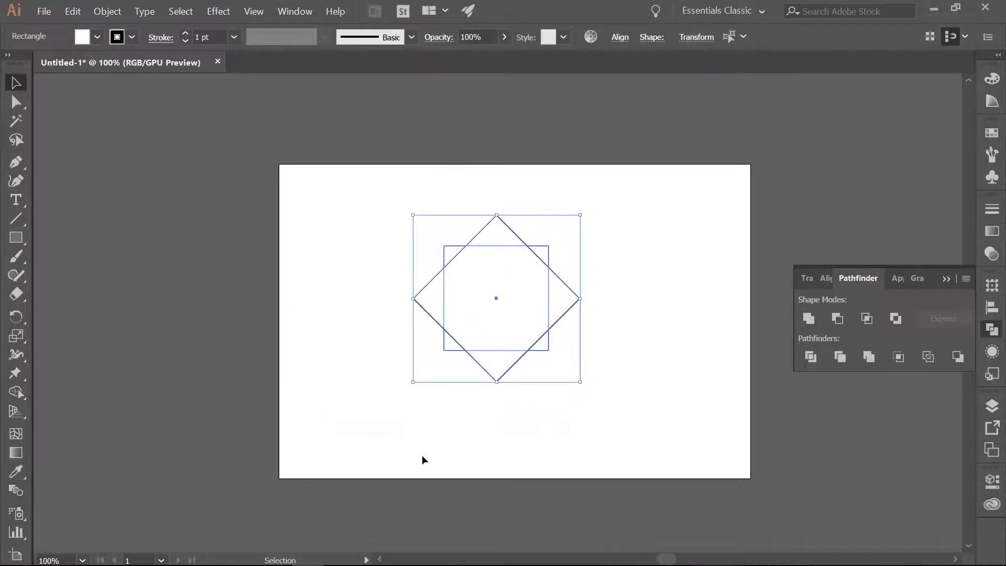
left_click(866, 319)
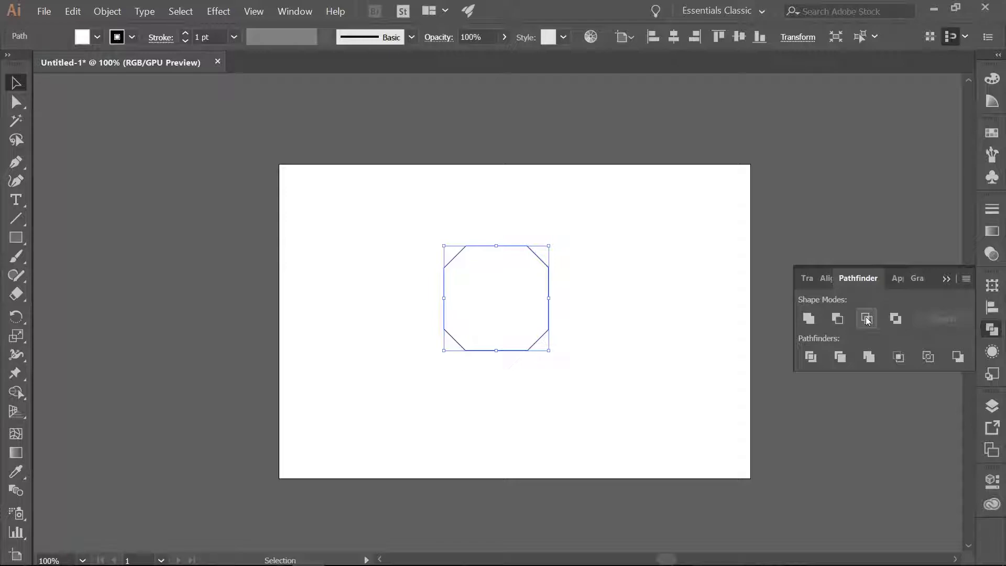
left_click(946, 283)
Centre the octagon horizontally and vertically on the artboard, then deselect it.
left_click(623, 37)
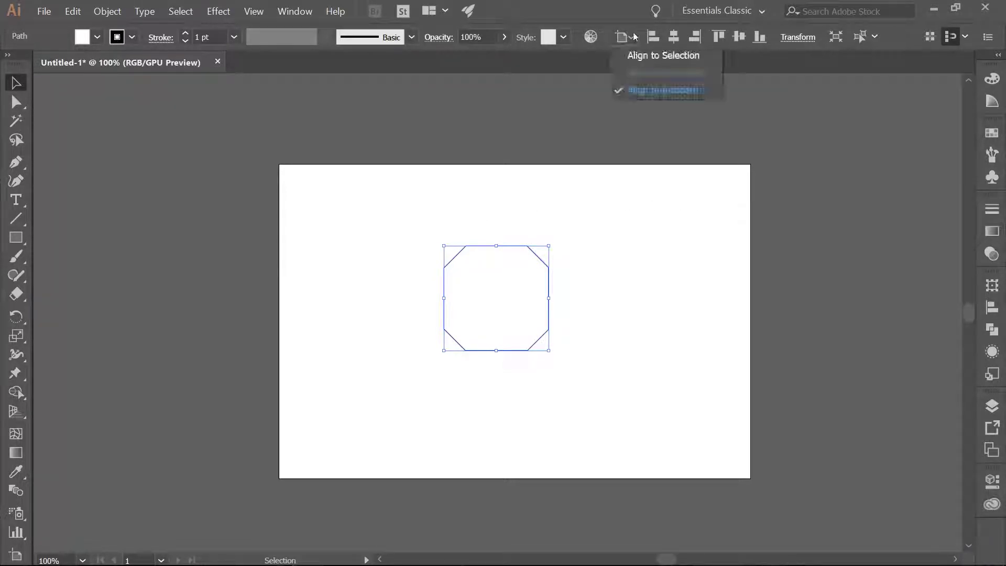
left_click(640, 89)
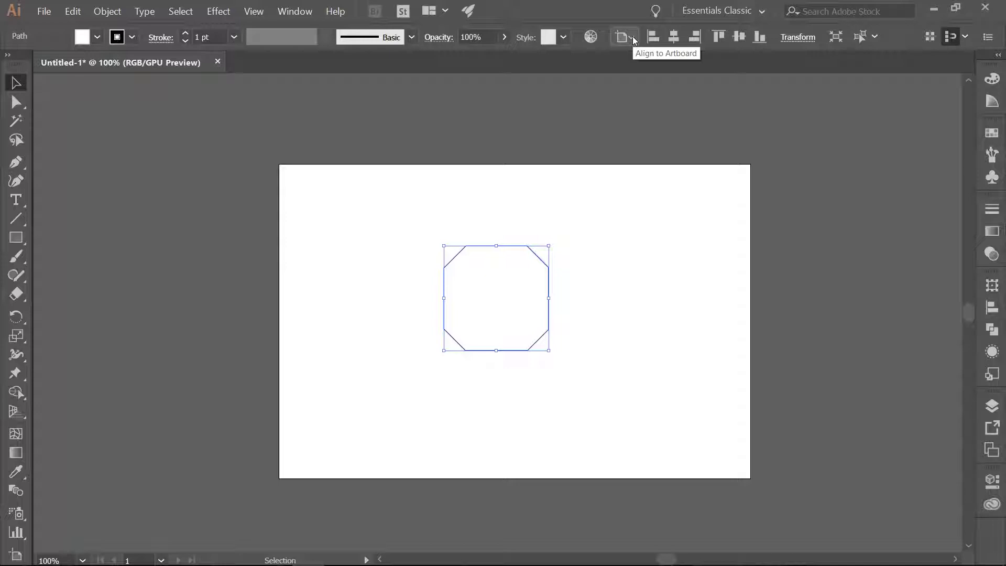
left_click(673, 38)
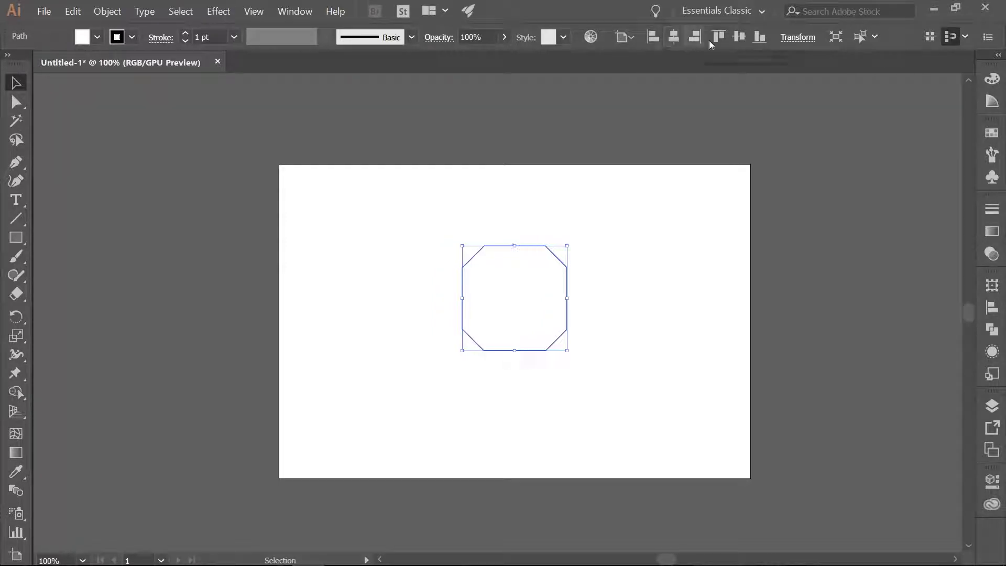
left_click(738, 36)
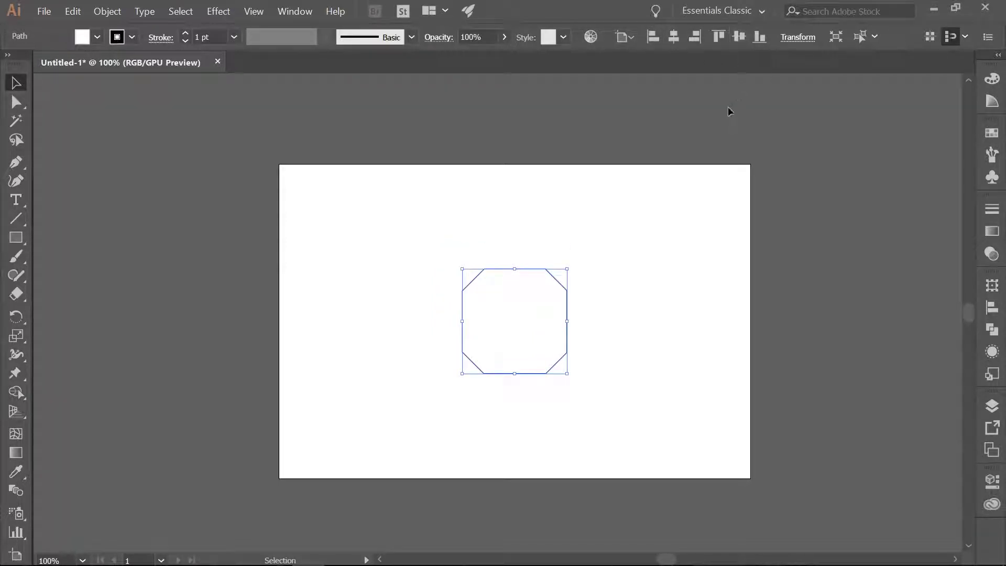
left_click(598, 130)
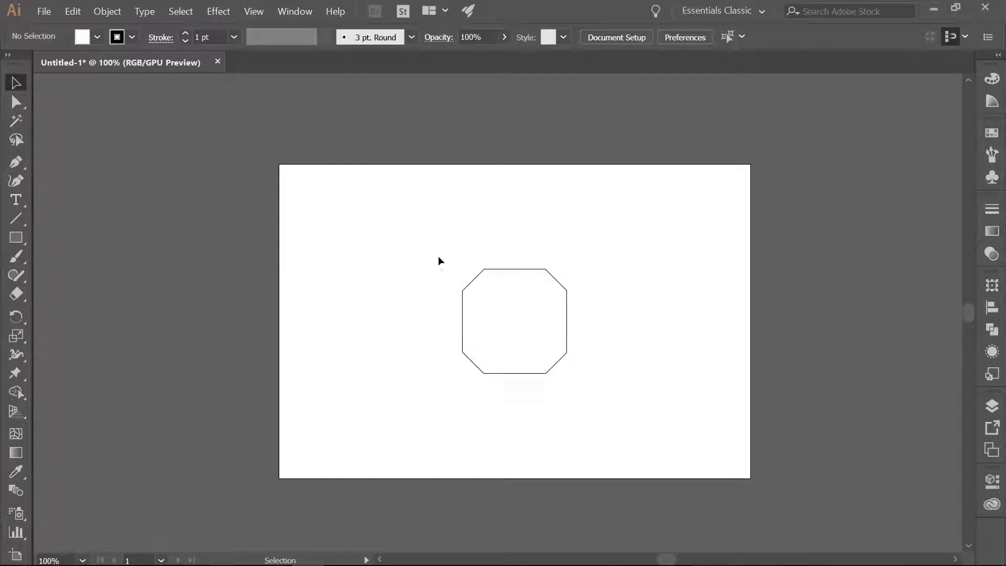
Fill the octagon with grey #7f8c8d.
left_click_drag(439, 253, 580, 397)
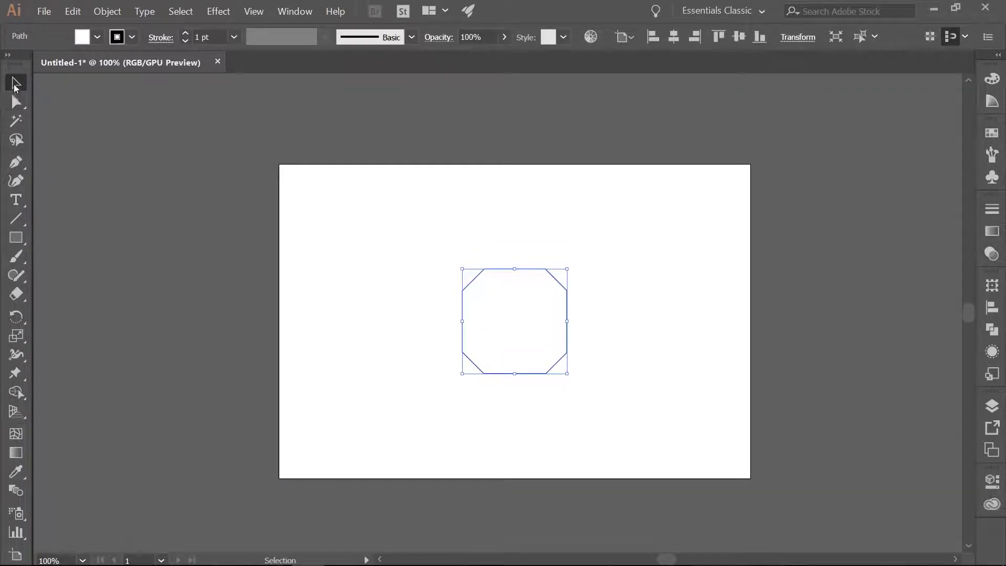
left_click(7, 54)
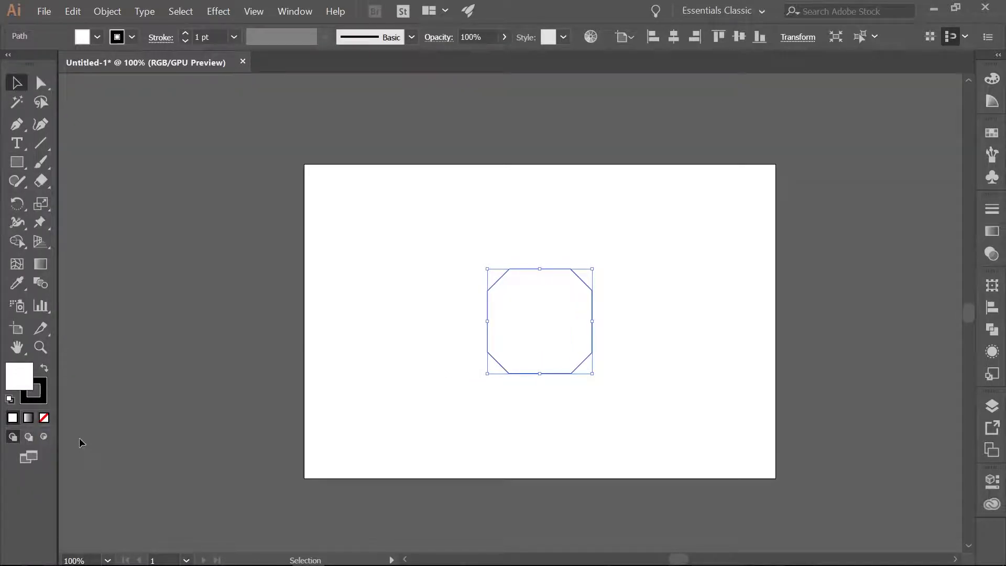
double_click(19, 376)
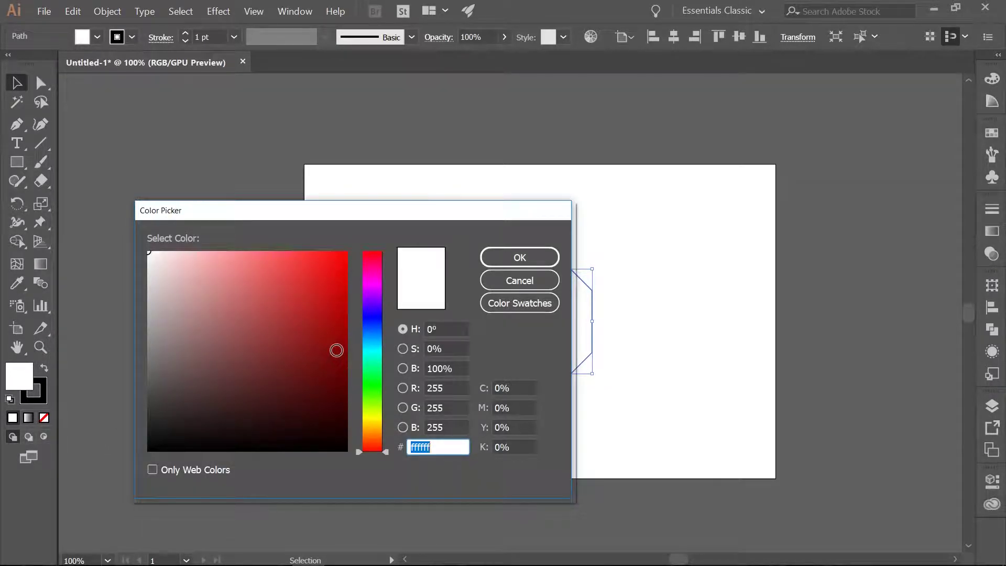
type("7f8c8d")
left_click(508, 252)
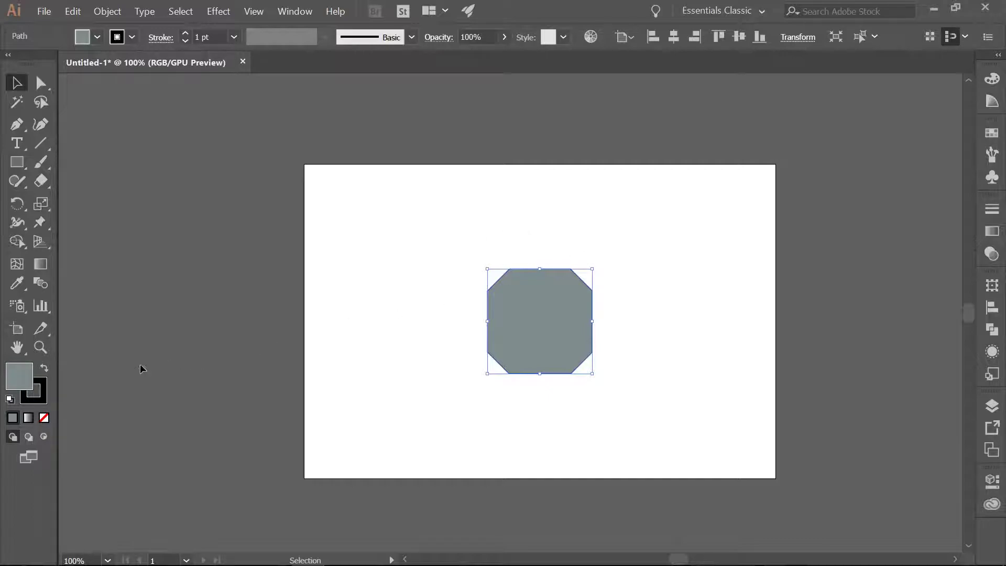
Give the octagon a #586060 stroke and raise its weight to 5 pt.
double_click(44, 403)
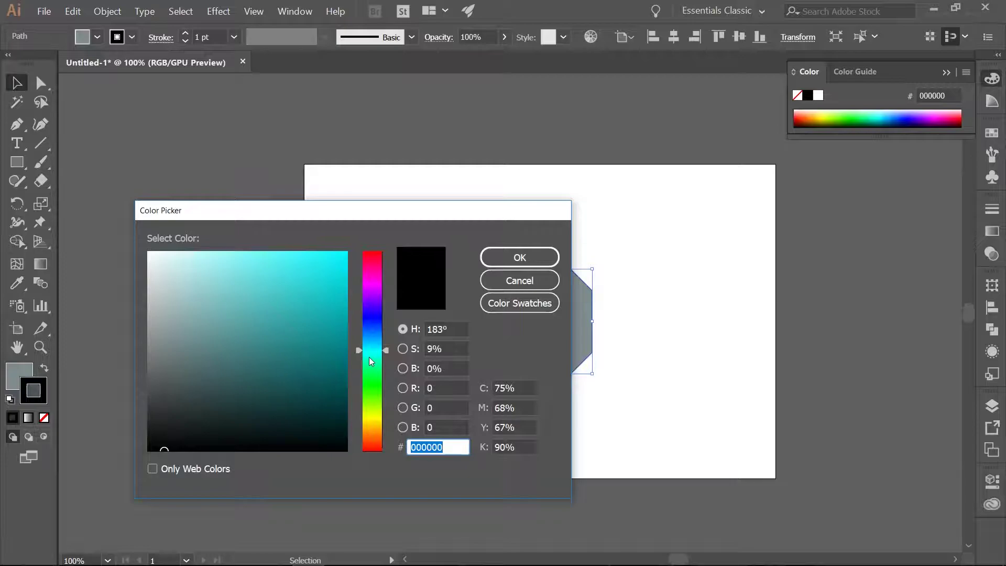
type("586060")
left_click(513, 258)
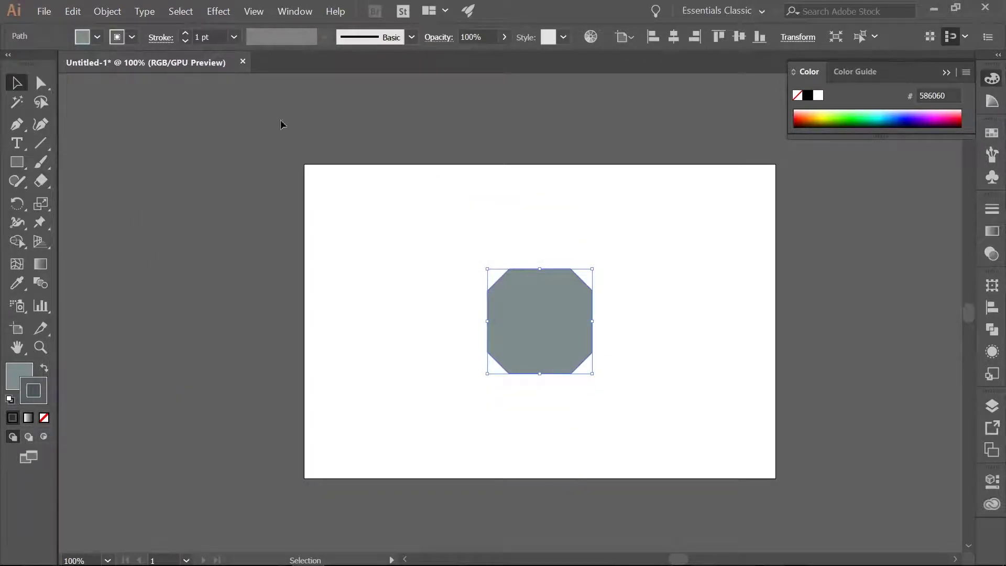
left_click(186, 34)
left_click(186, 34)
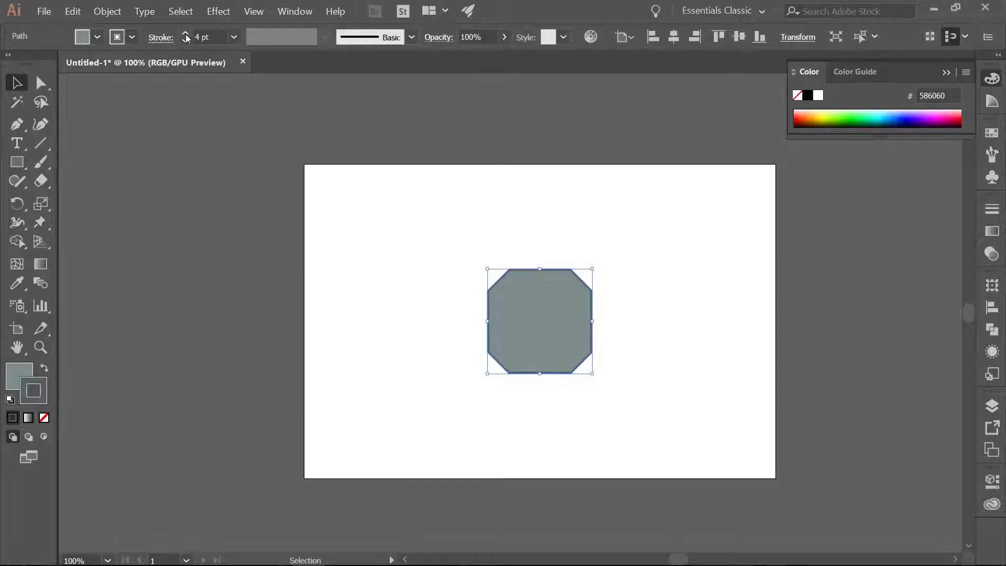
left_click(186, 34)
left_click(186, 34)
left_click(186, 35)
Make a 150 × 150 px copy of the octagon via Transform, centred at X 450, Y 300.
key("a")
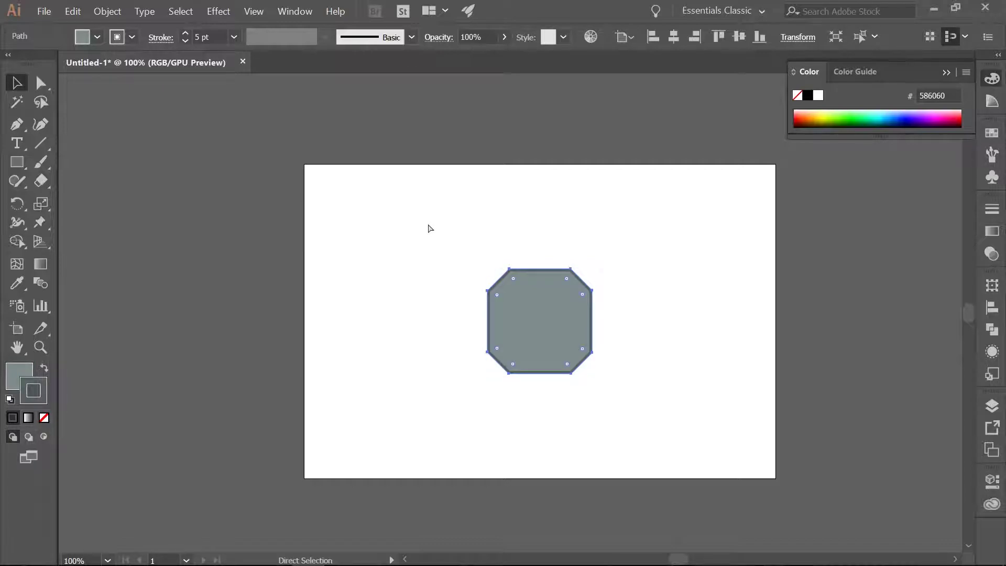
key("v")
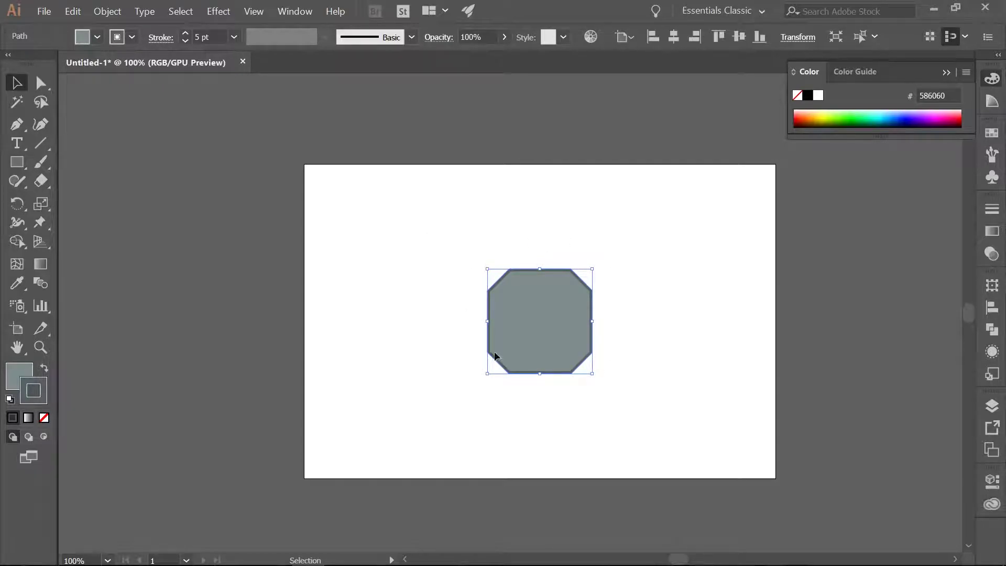
left_click(797, 37)
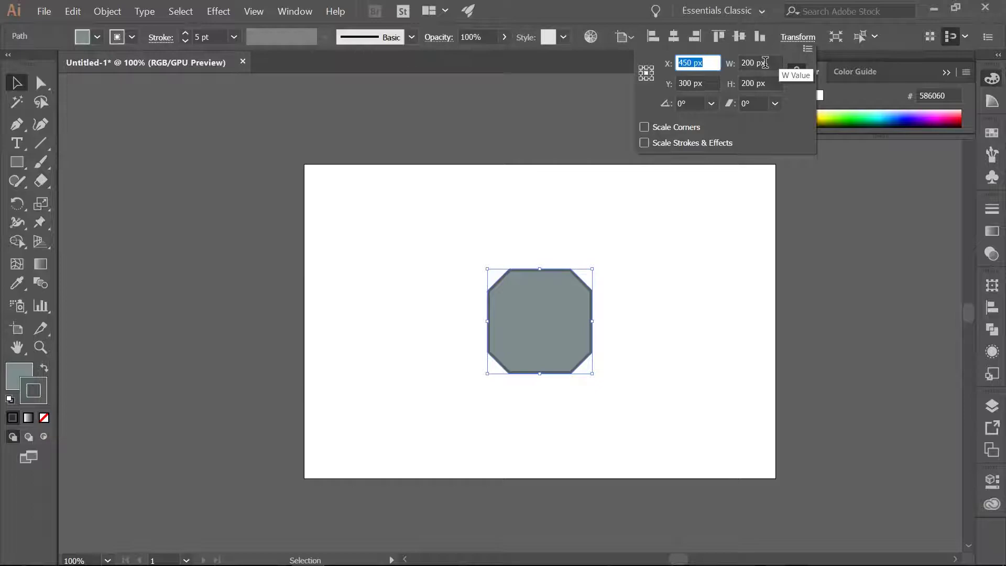
left_click(738, 62)
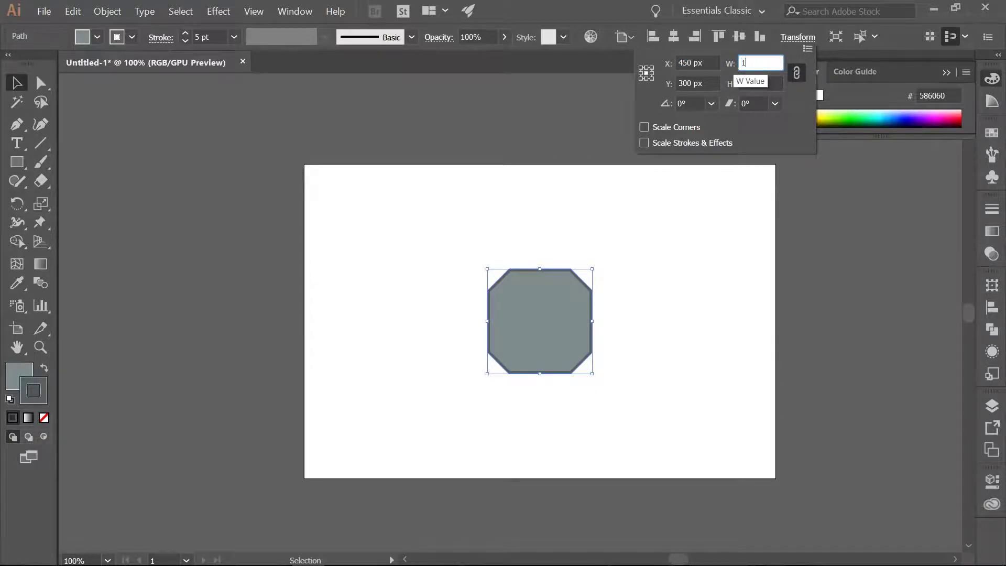
type("150")
key("alt+Return")
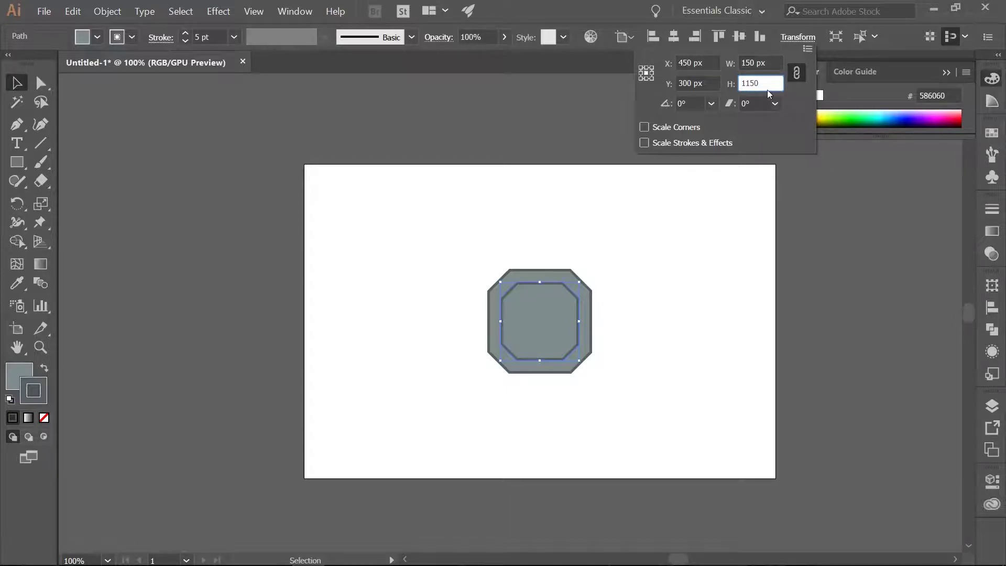
left_click_drag(768, 80, 696, 86)
type("150")
key("Tab")
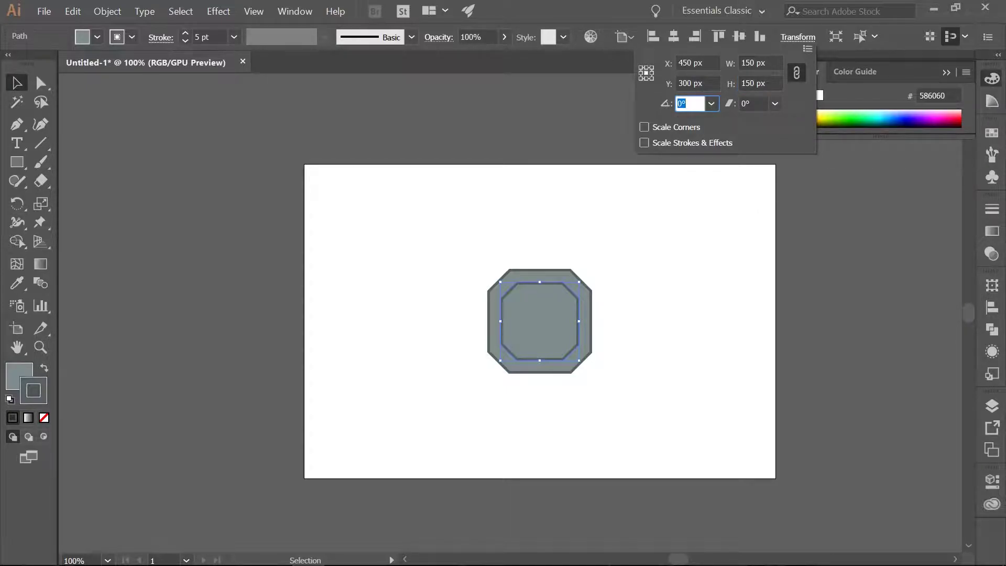
key("Escape")
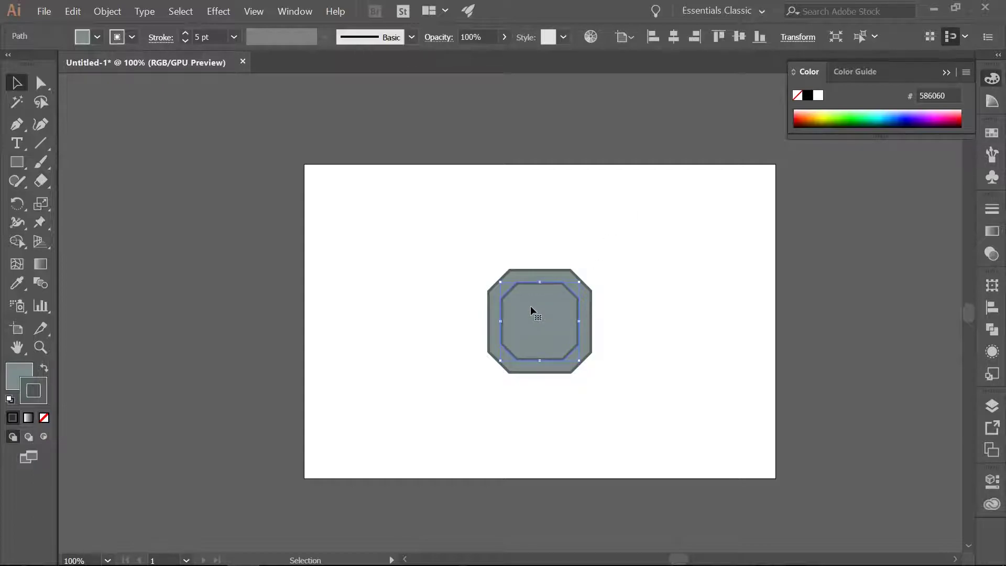
Apply a linear gradient fill to the inner octagon at a -90° angle.
left_click(898, 208)
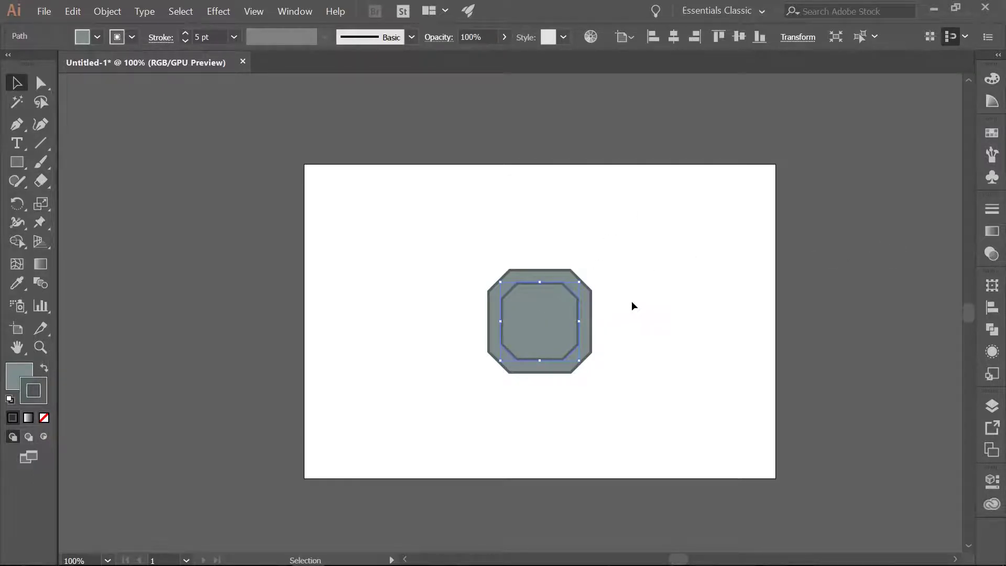
left_click(18, 369)
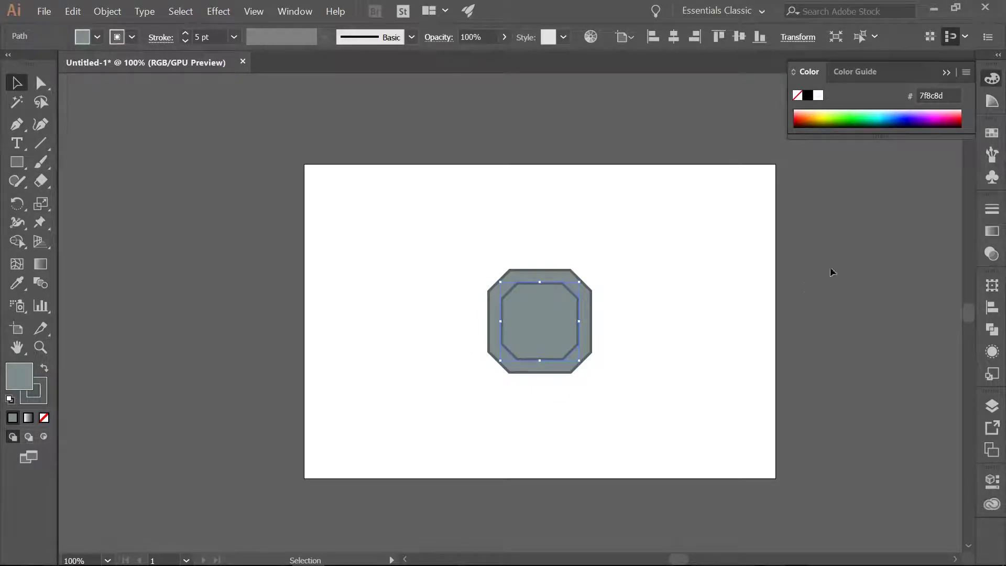
left_click(989, 234)
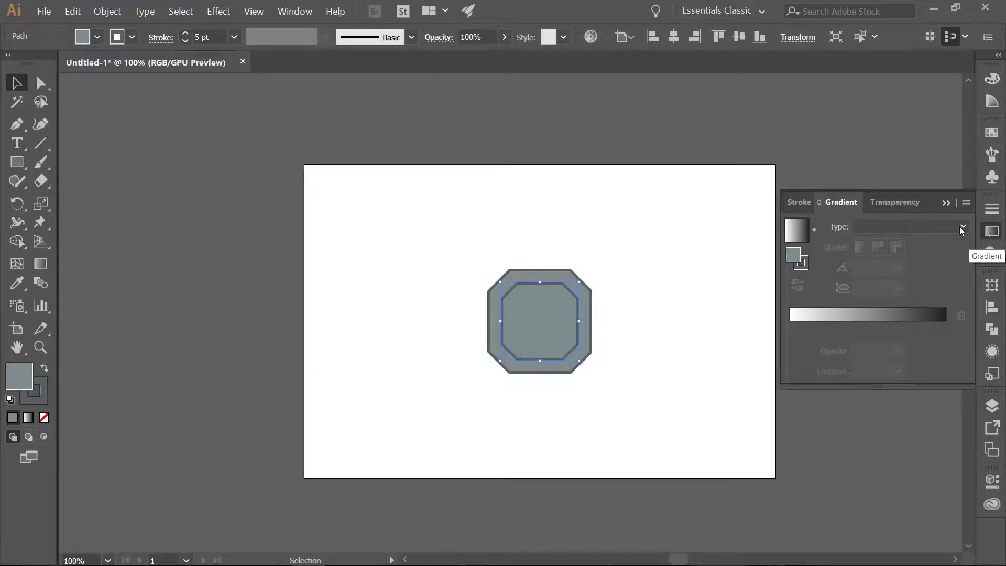
left_click(293, 11)
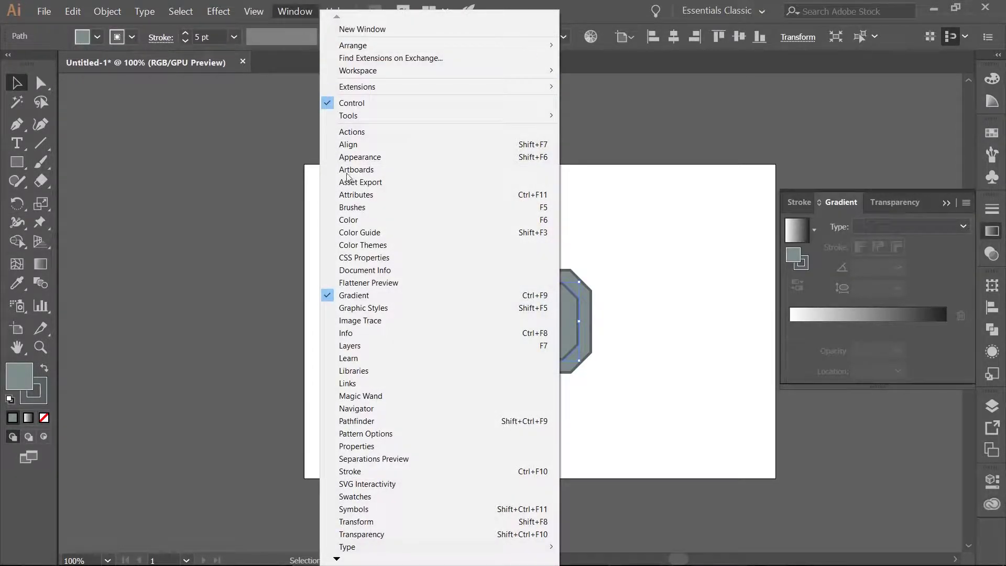
left_click(833, 199)
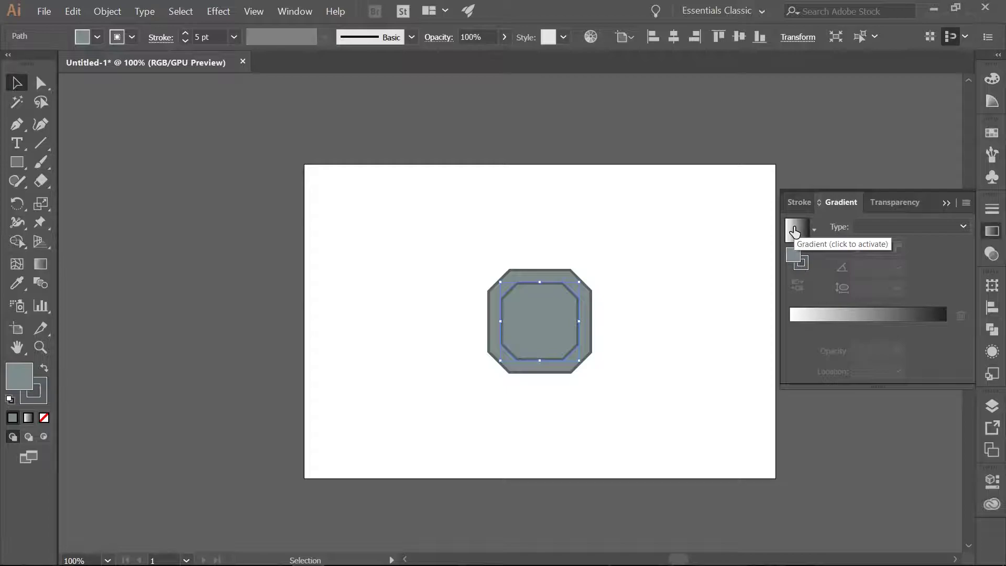
left_click(794, 232)
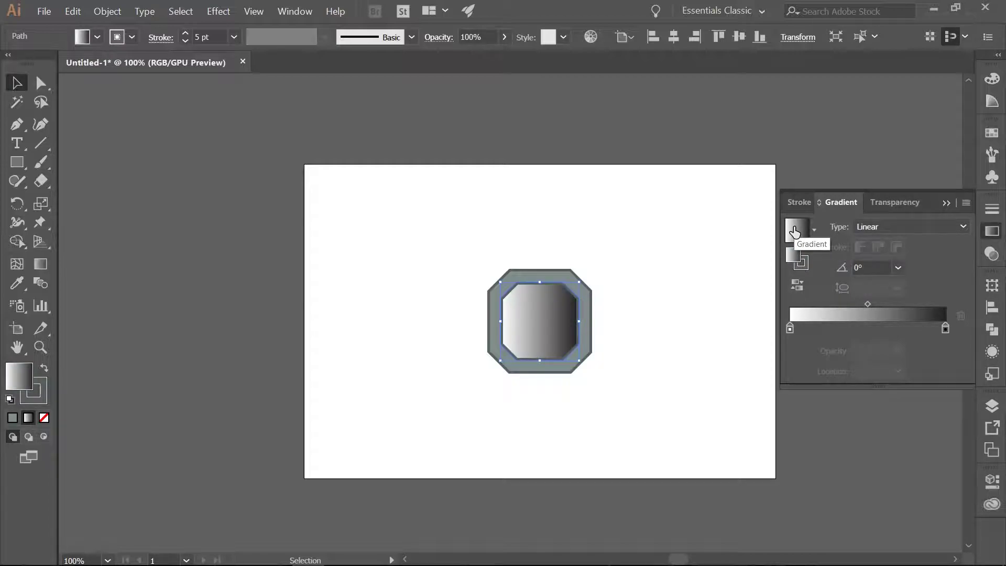
left_click(855, 266)
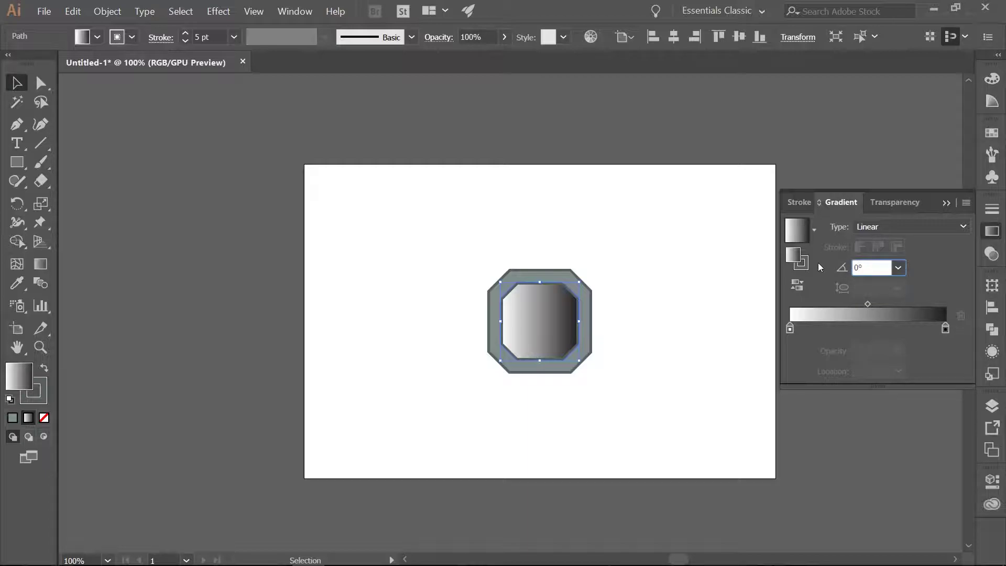
type("-90")
key("Return")
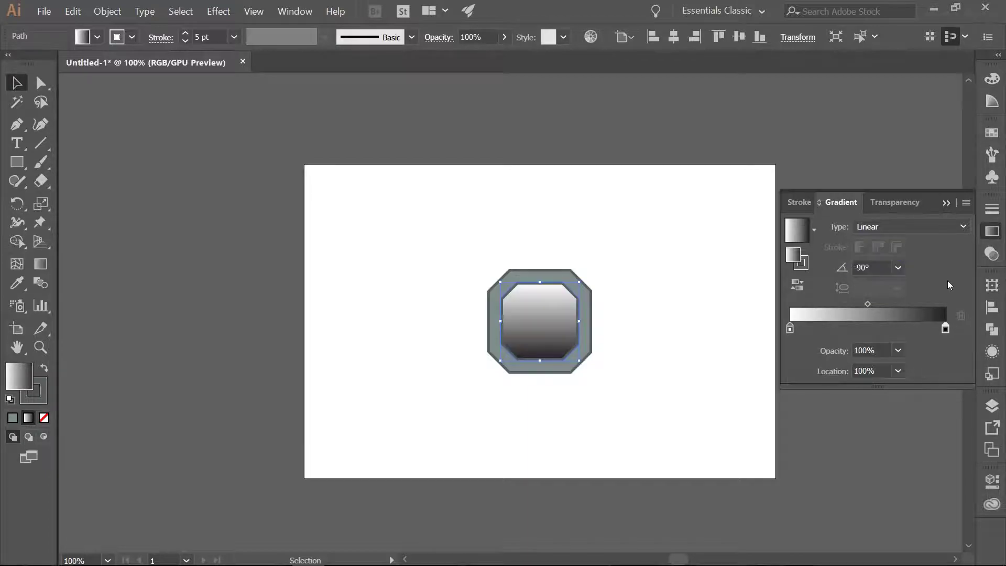
Set the gradient stops to dark grey at the bottom and R=128 mid grey at the top.
double_click(945, 330)
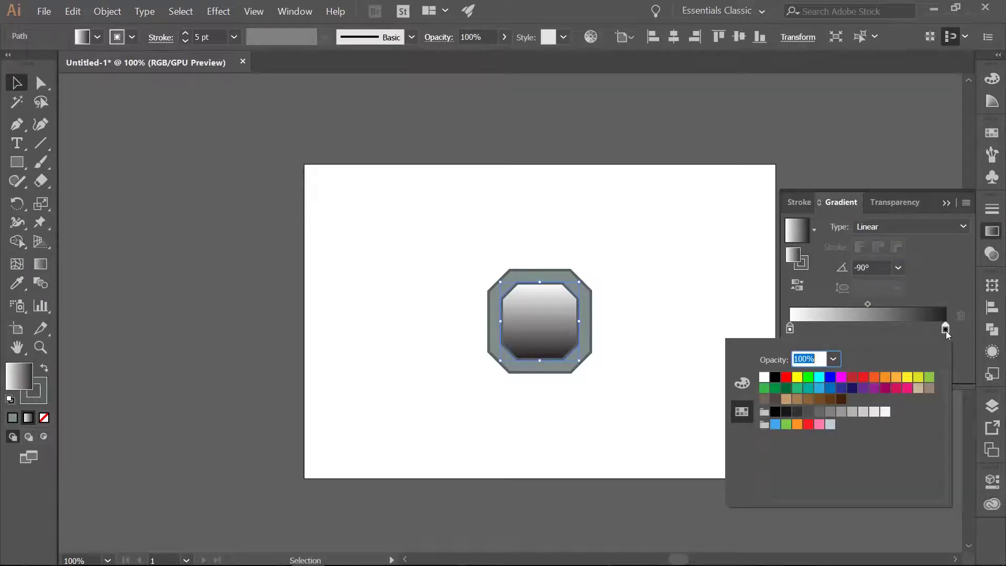
left_click(796, 414)
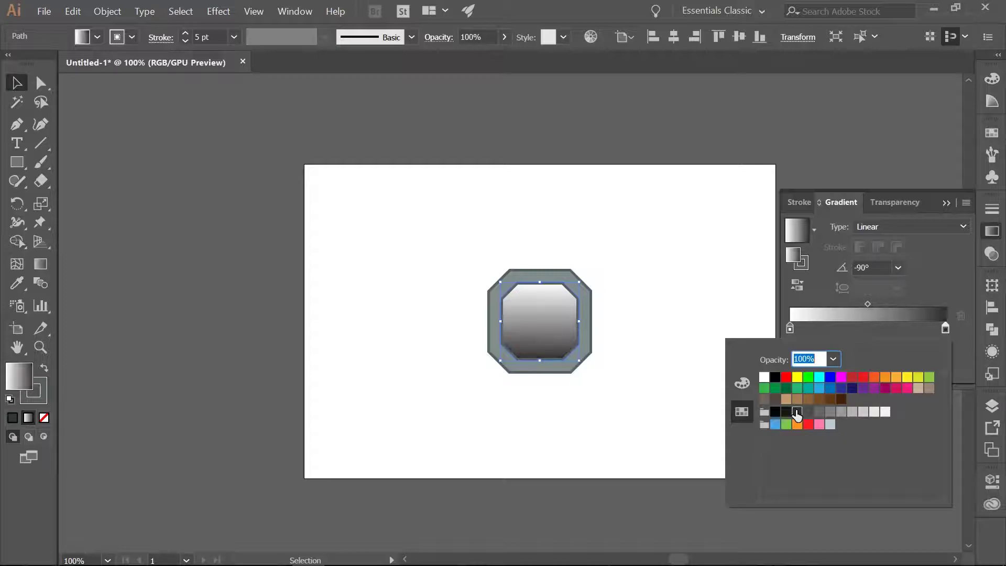
left_click(933, 283)
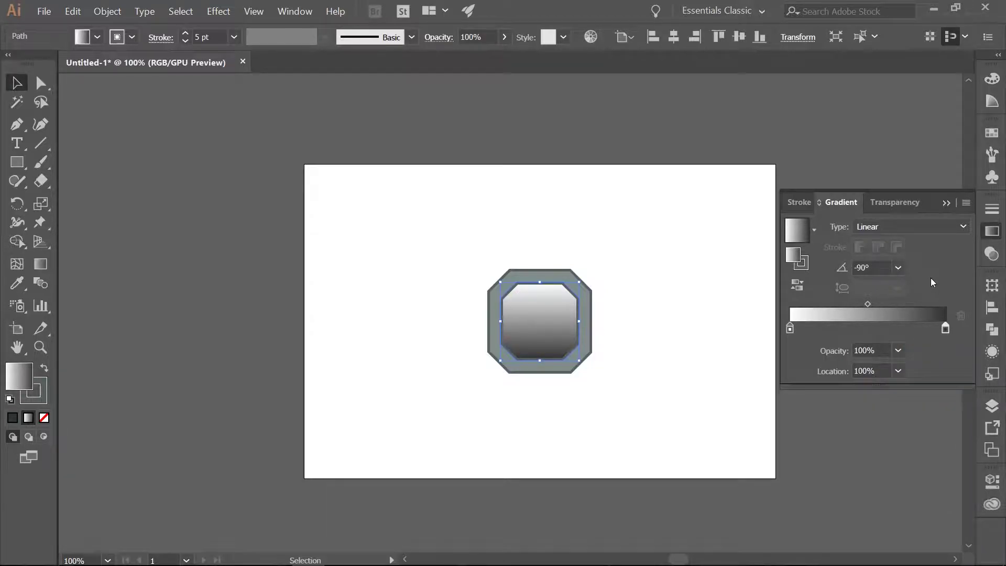
double_click(789, 329)
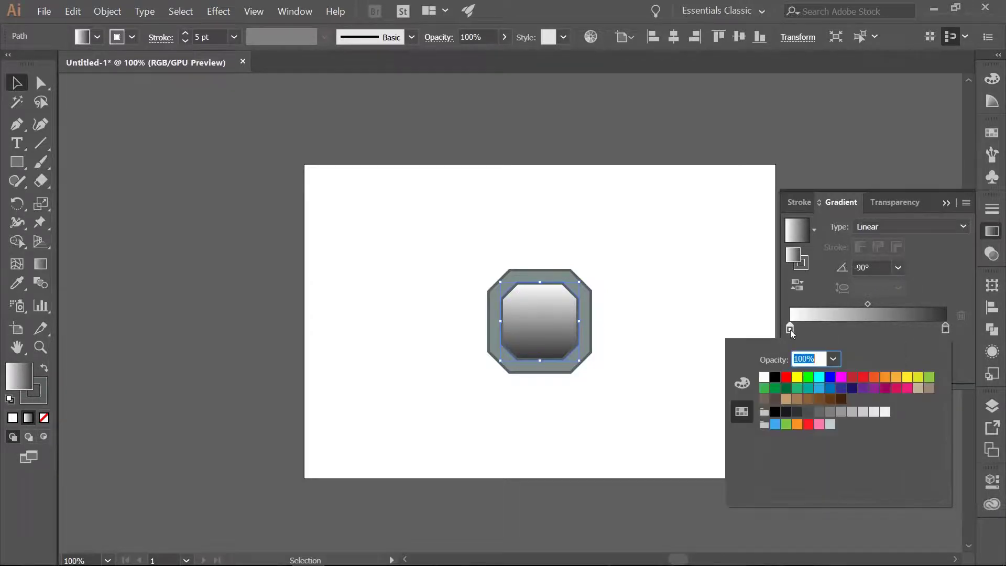
left_click(832, 414)
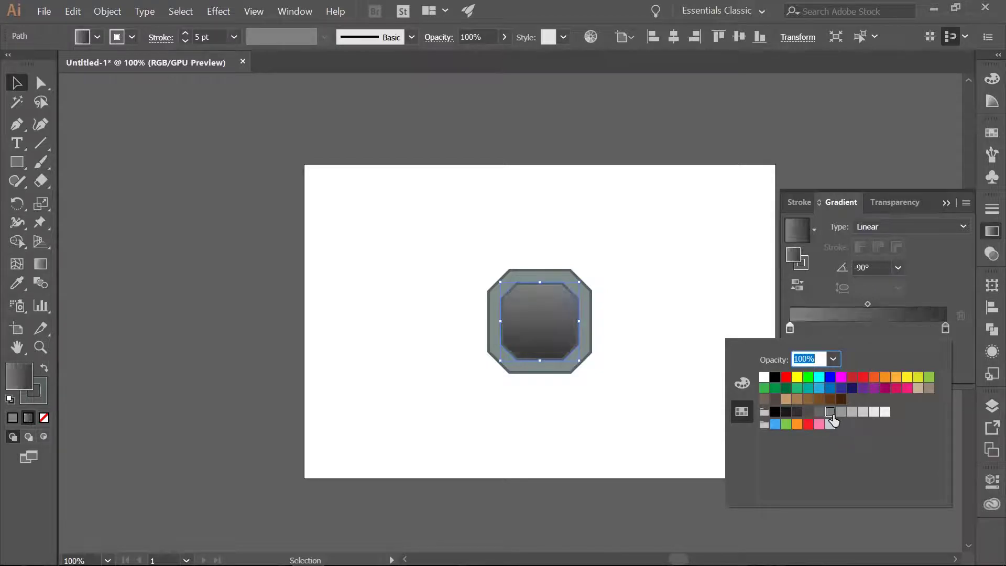
left_click(879, 185)
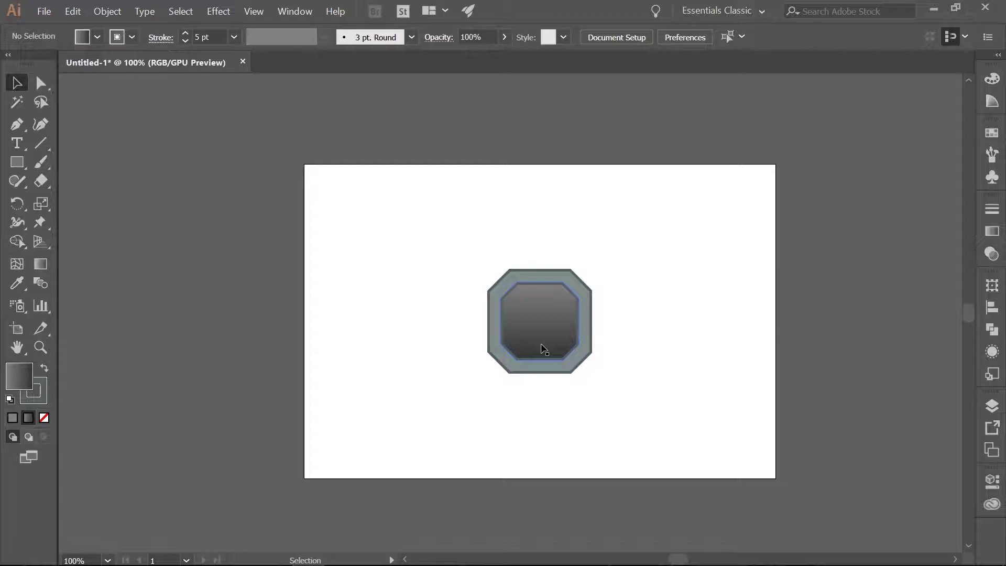
Add an Inner Glow in #313a3a with 10 px blur to the inner octagon, then deselect.
left_click(543, 317)
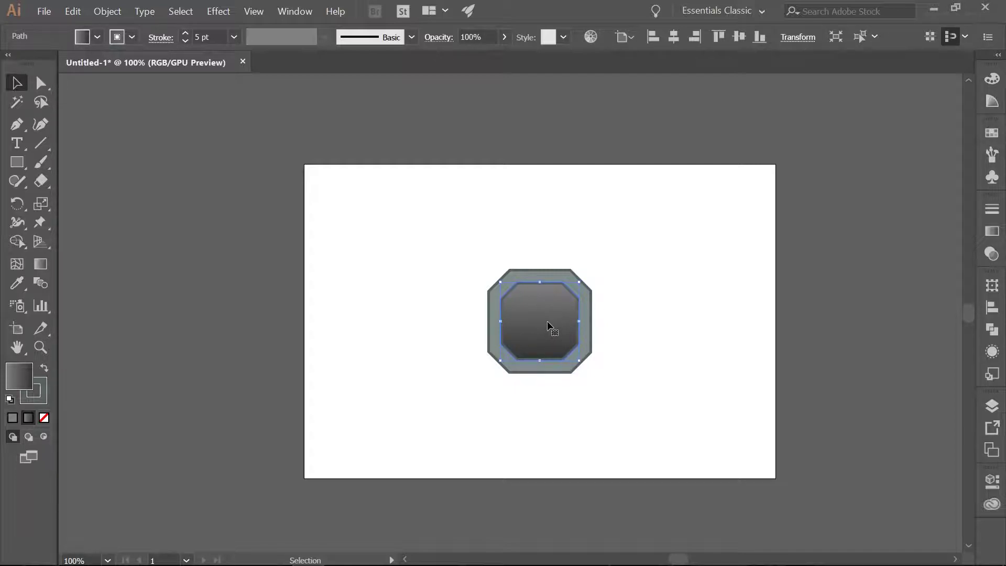
left_click(217, 14)
mouse_move(249, 187)
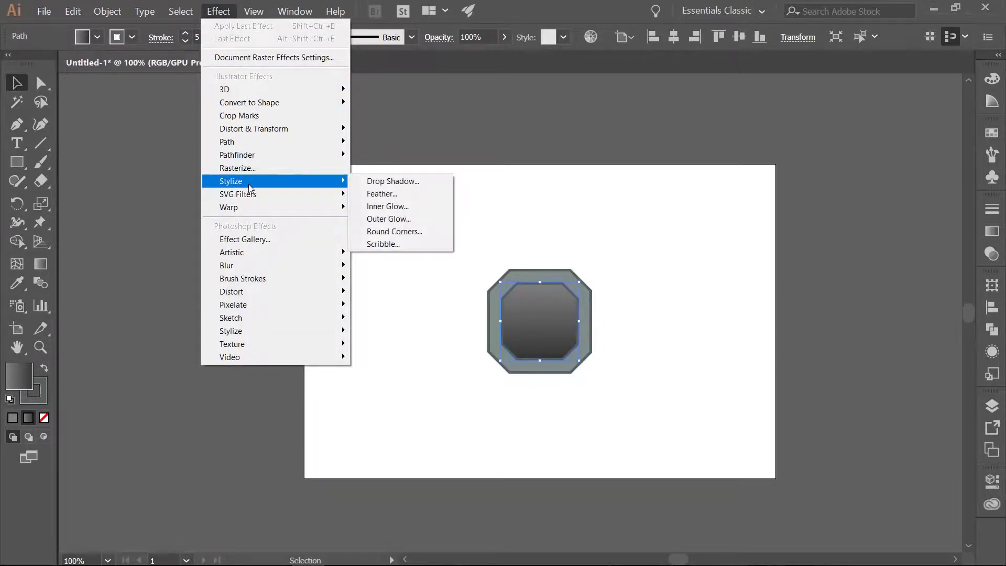
left_click(393, 206)
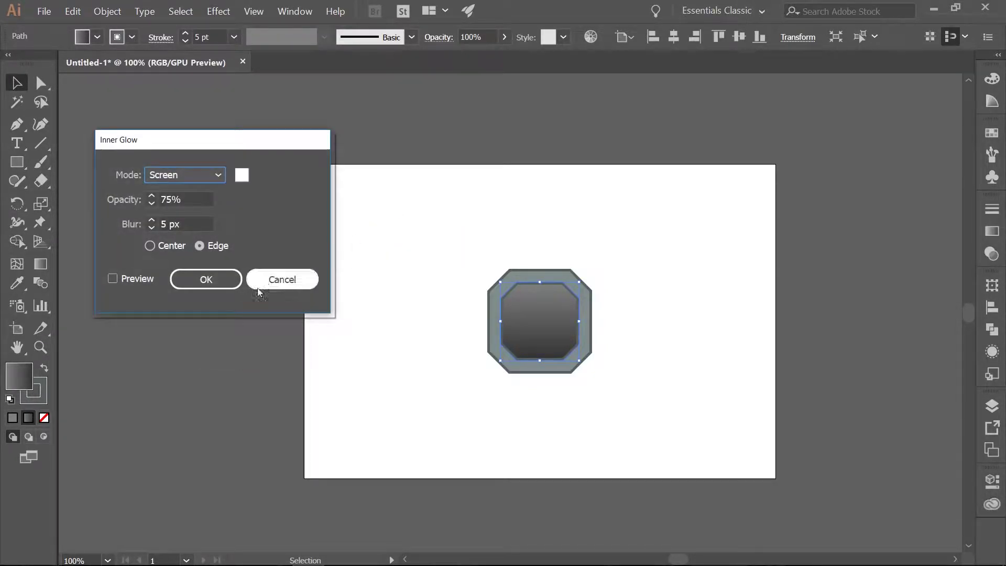
left_click(112, 278)
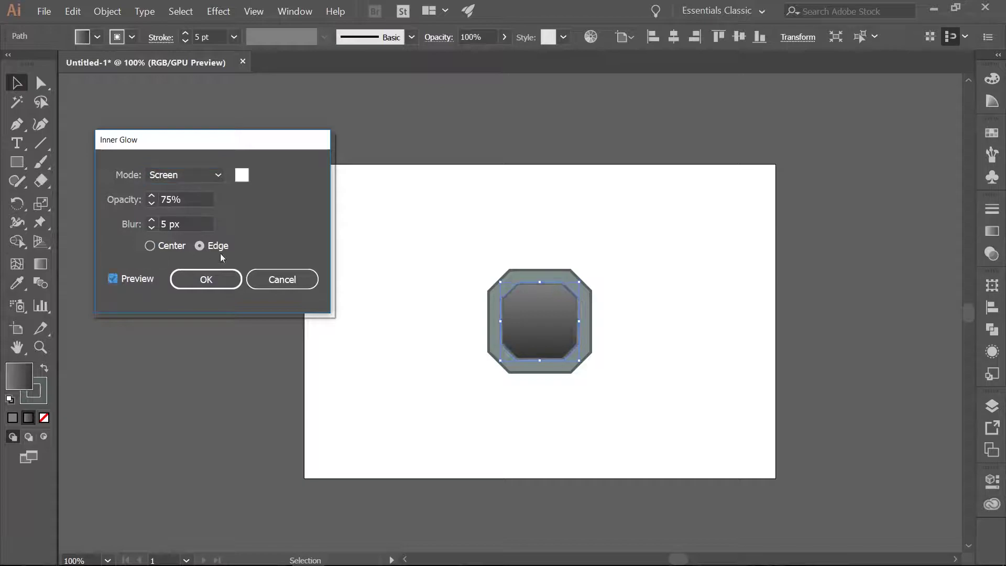
left_click(242, 176)
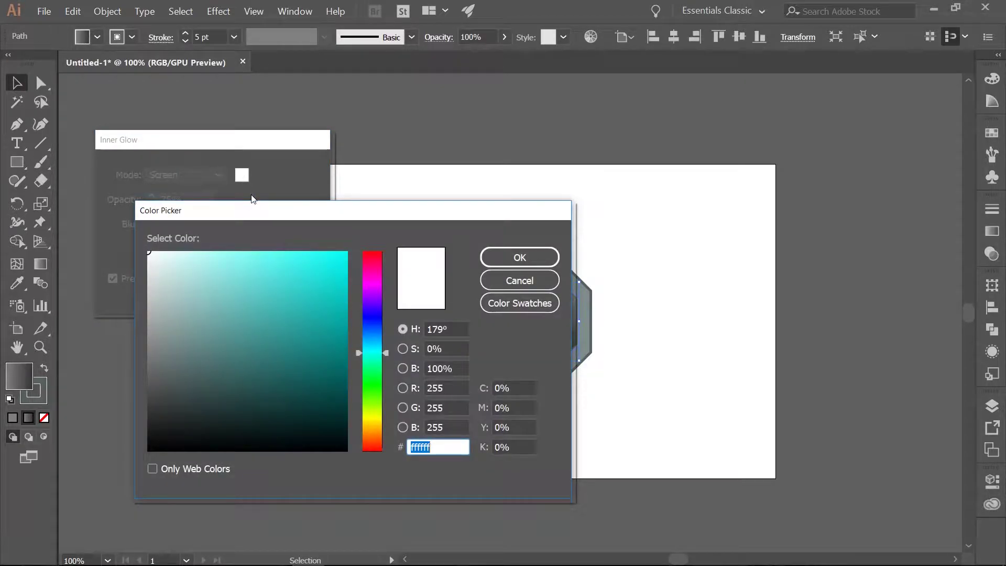
type("313a3a")
left_click(520, 257)
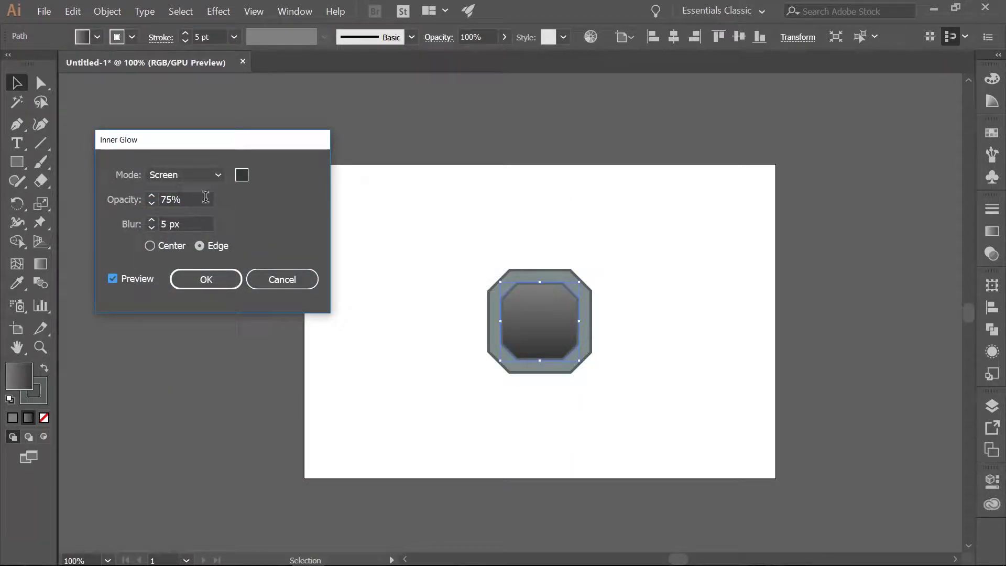
double_click(166, 224)
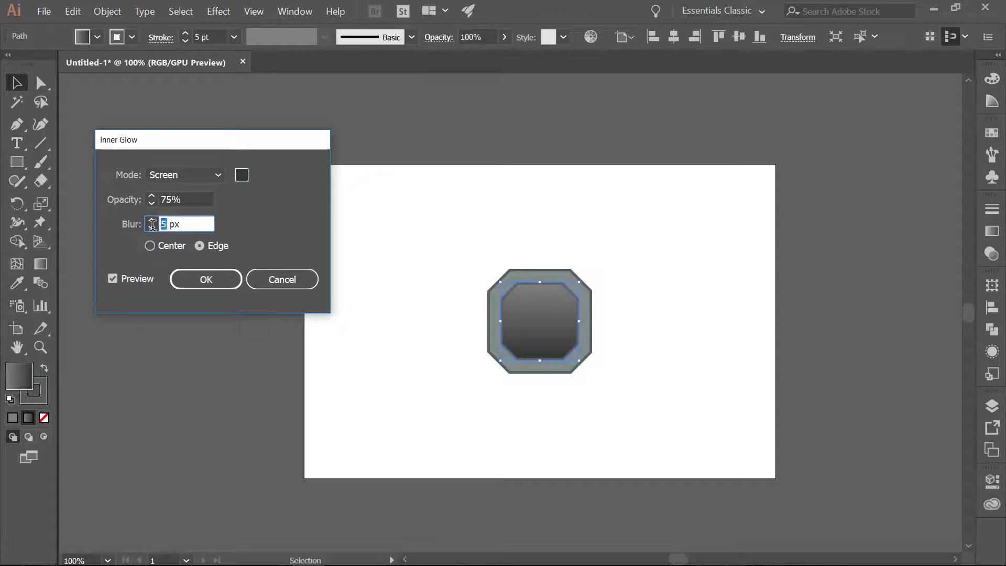
type("10")
left_click(206, 279)
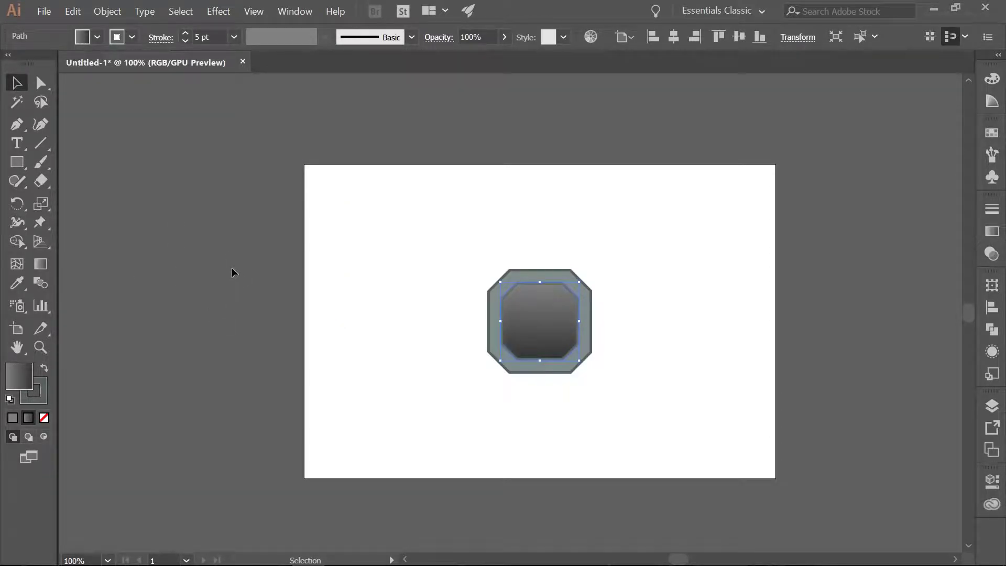
left_click(112, 291)
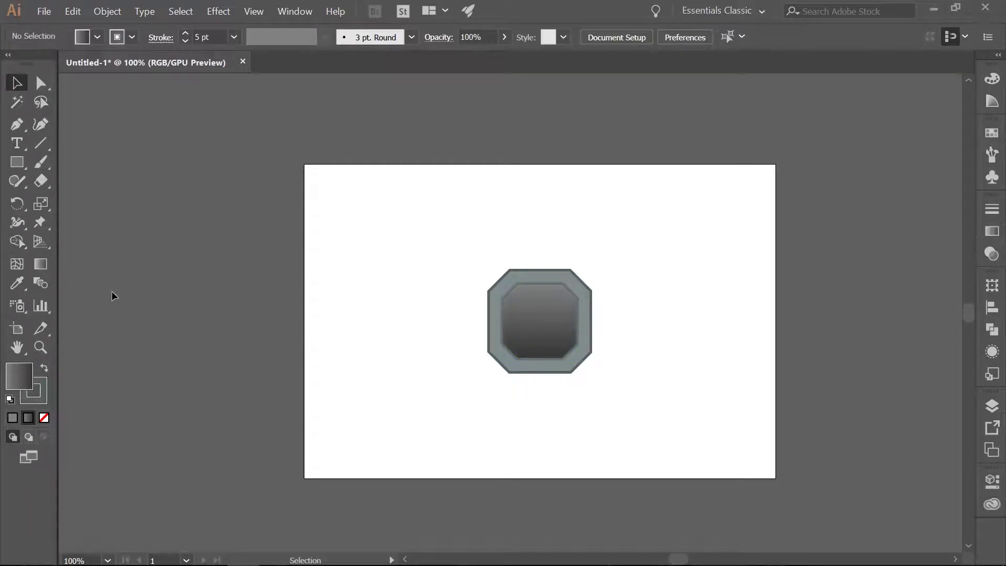
Create a triangle using the Star tool with 3 points.
left_click(21, 165)
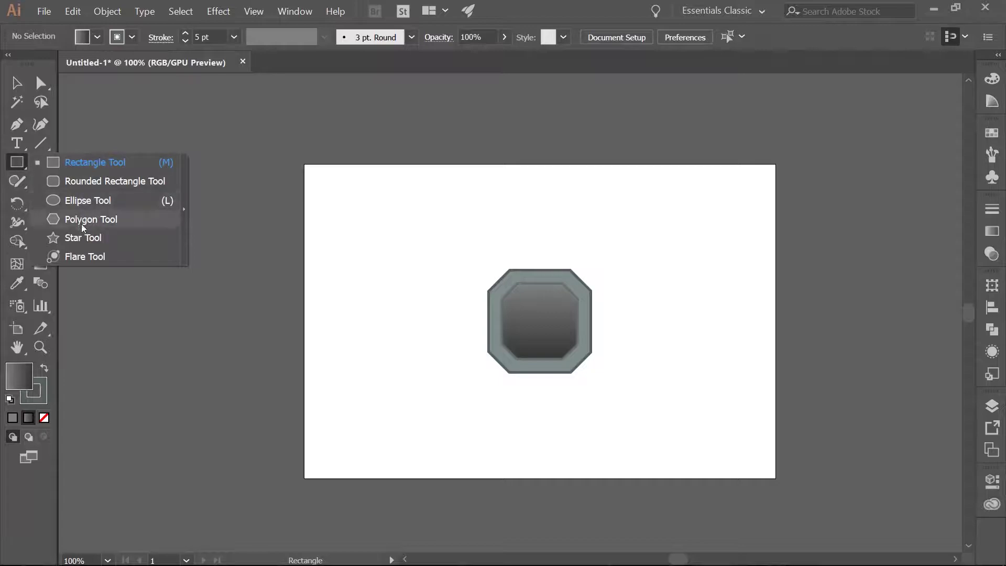
left_click(82, 237)
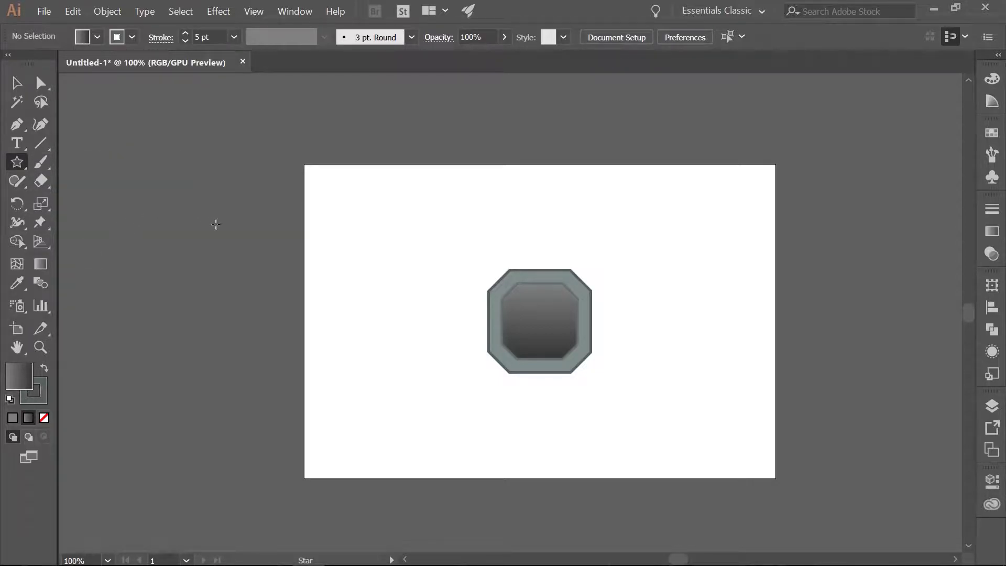
left_click(332, 225)
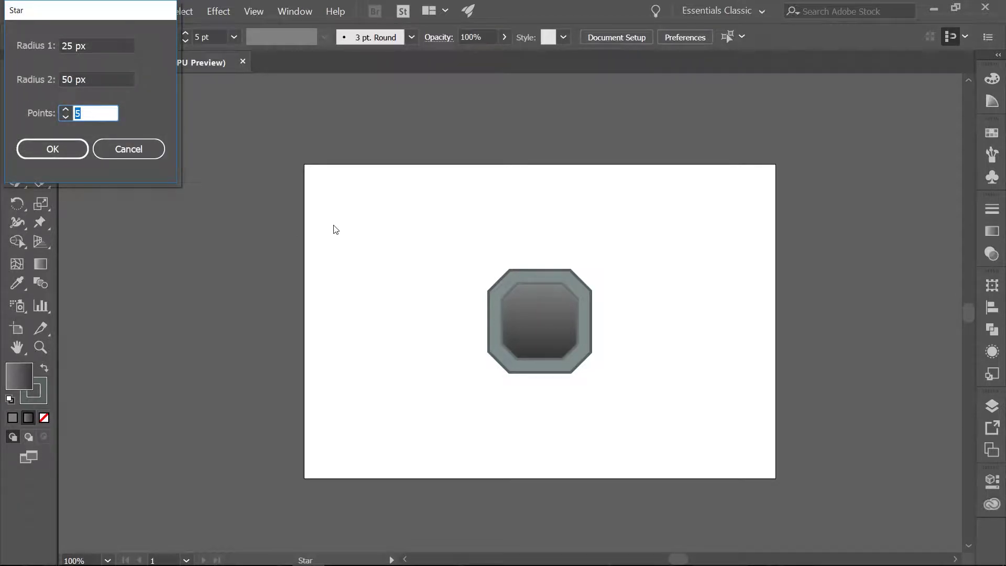
left_click_drag(108, 13, 203, 90)
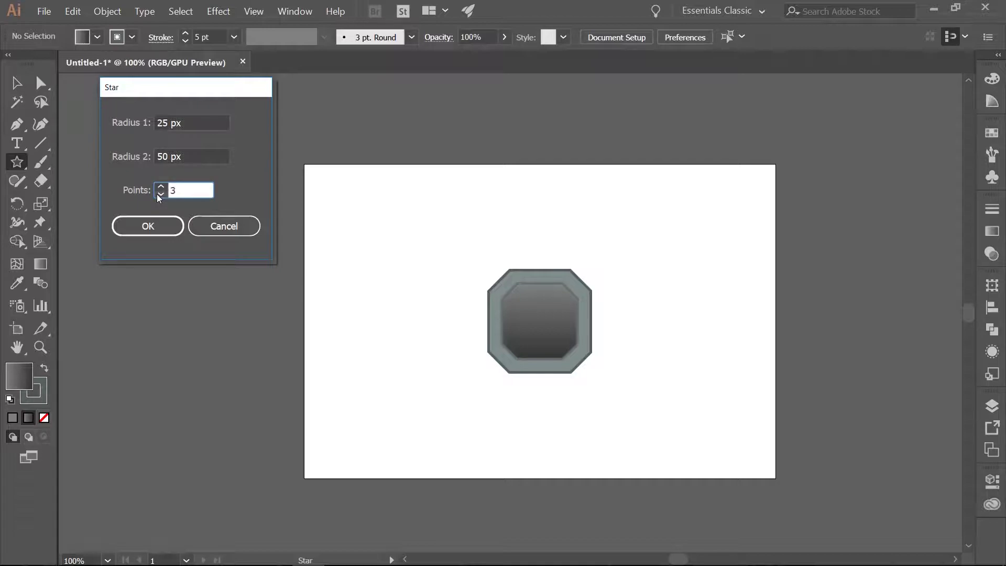
left_click(148, 226)
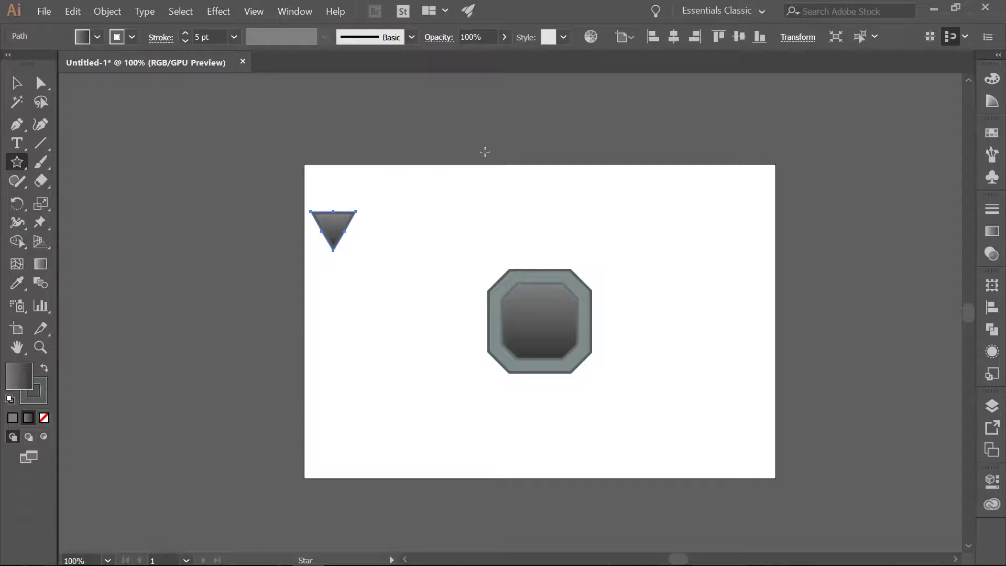
Resize the triangle to 74 px wide and 86 px tall in Transform.
left_click(795, 40)
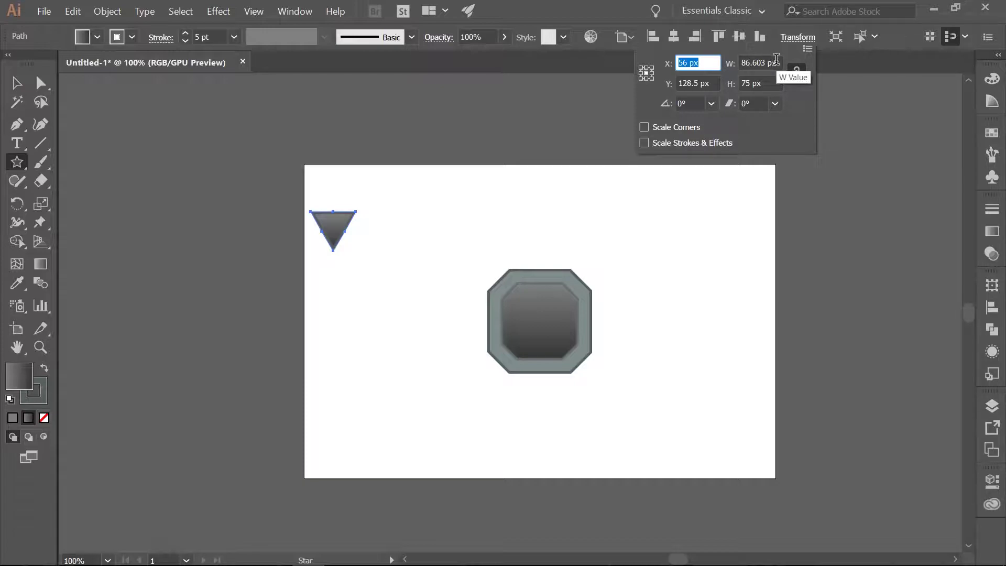
left_click(775, 62)
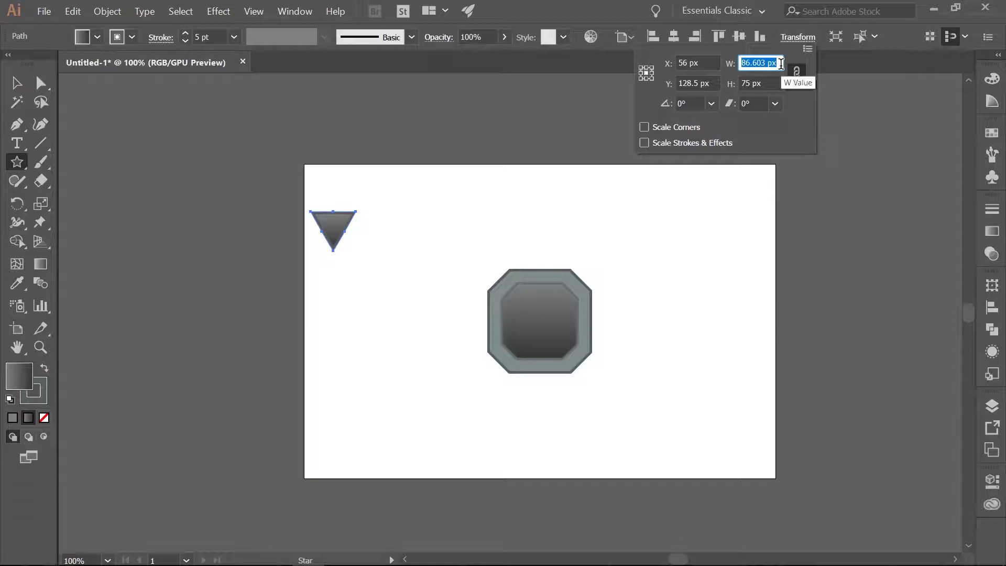
type("74")
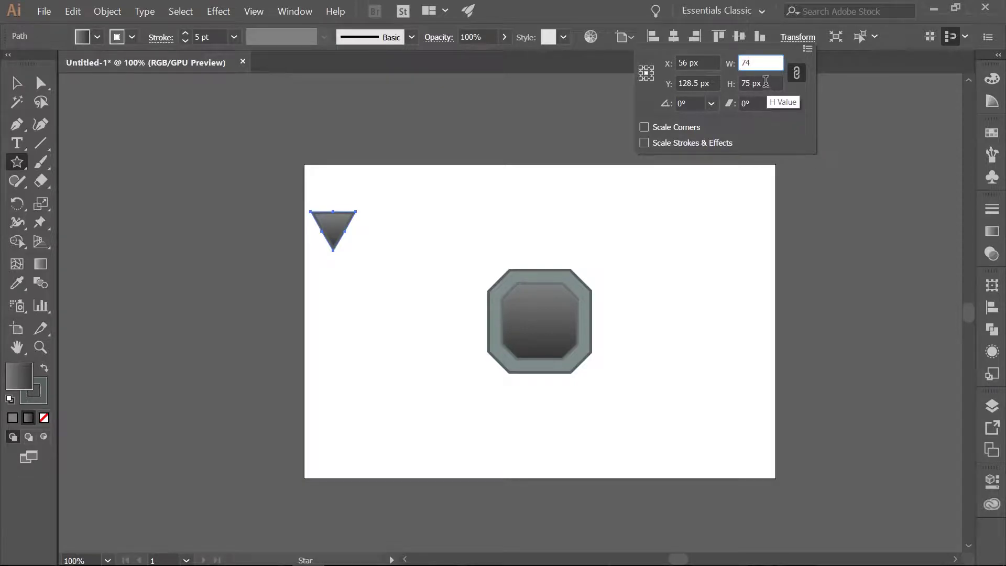
key("Tab")
type("86")
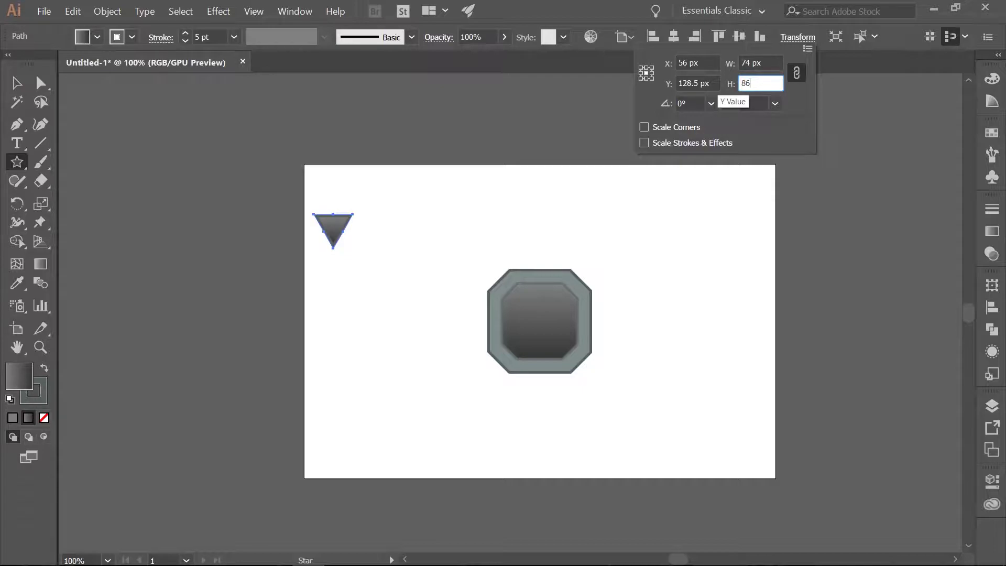
key("Tab")
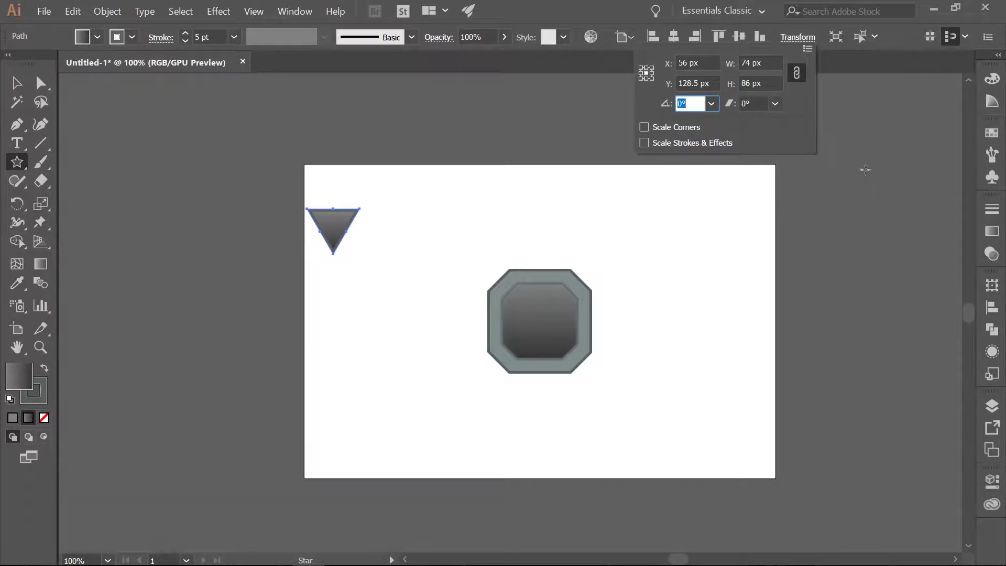
key("Escape")
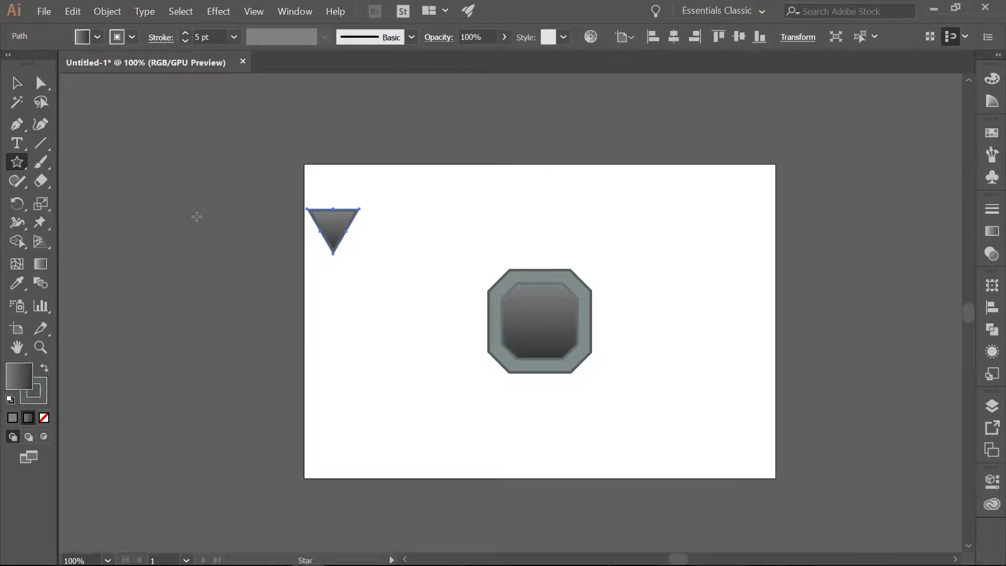
Rotate the triangle with the Selection tool until it points right.
left_click(16, 82)
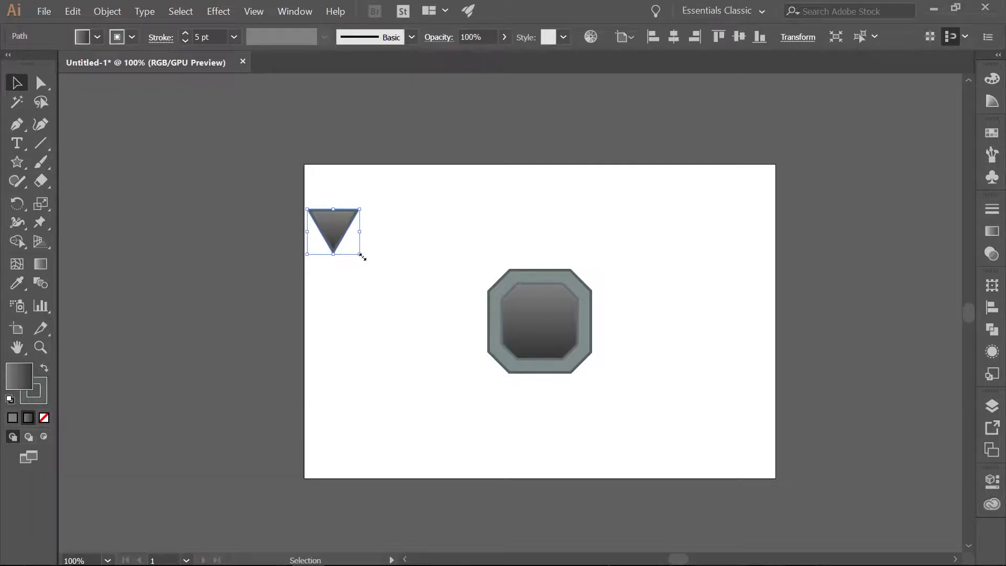
left_click_drag(363, 256, 379, 197)
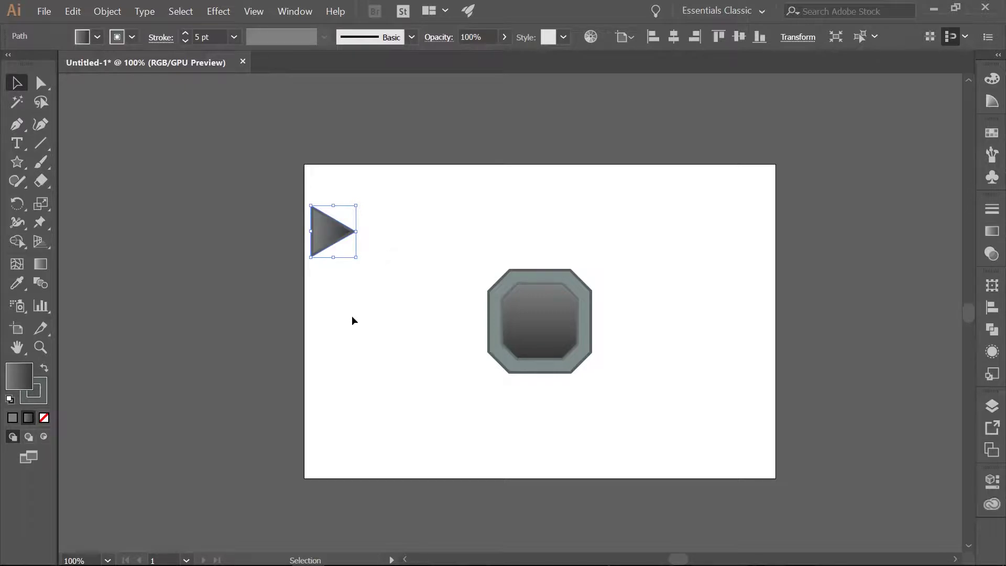
Set the triangle's gradient angle to -180°.
left_click(992, 232)
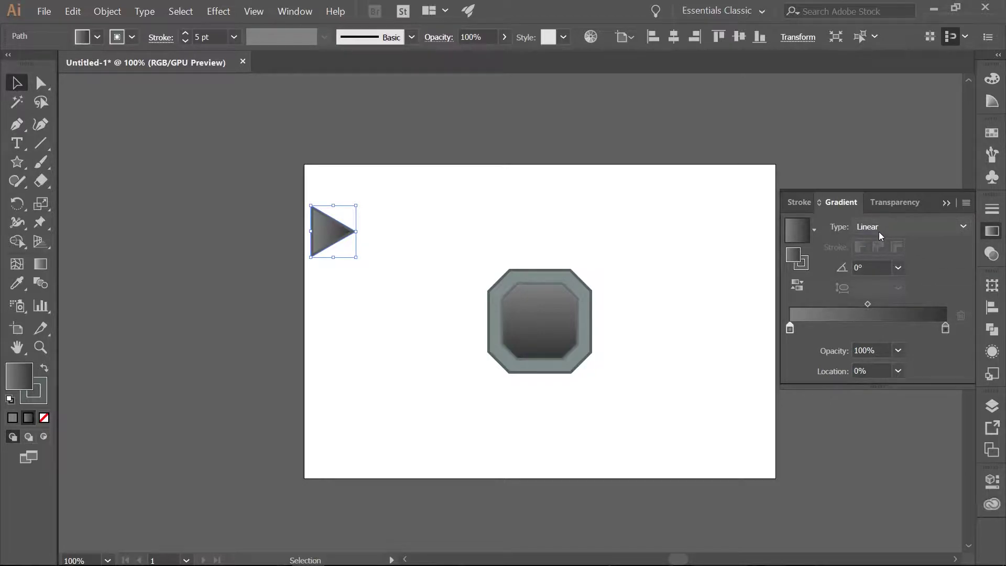
left_click(858, 266)
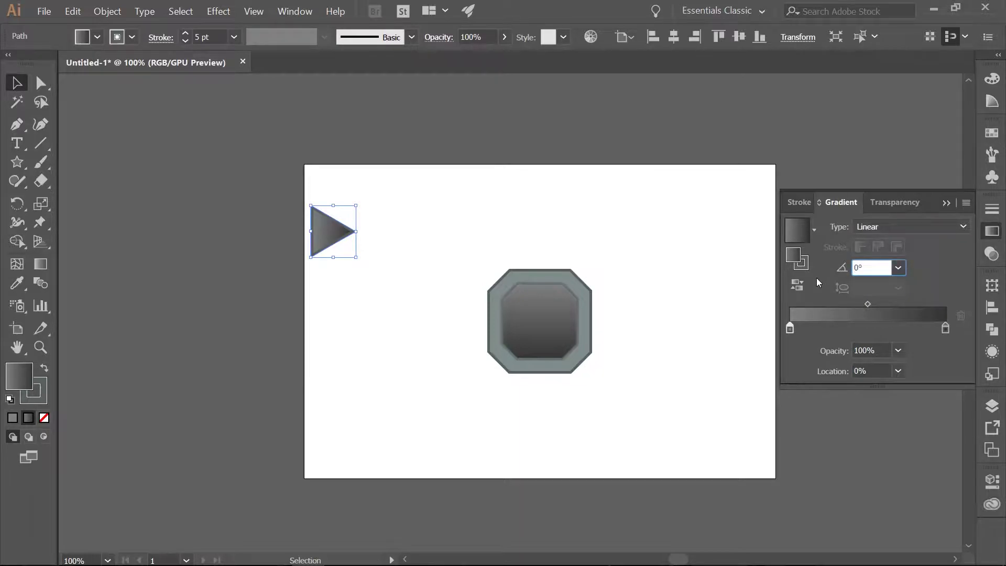
type("-18")
key("Tab")
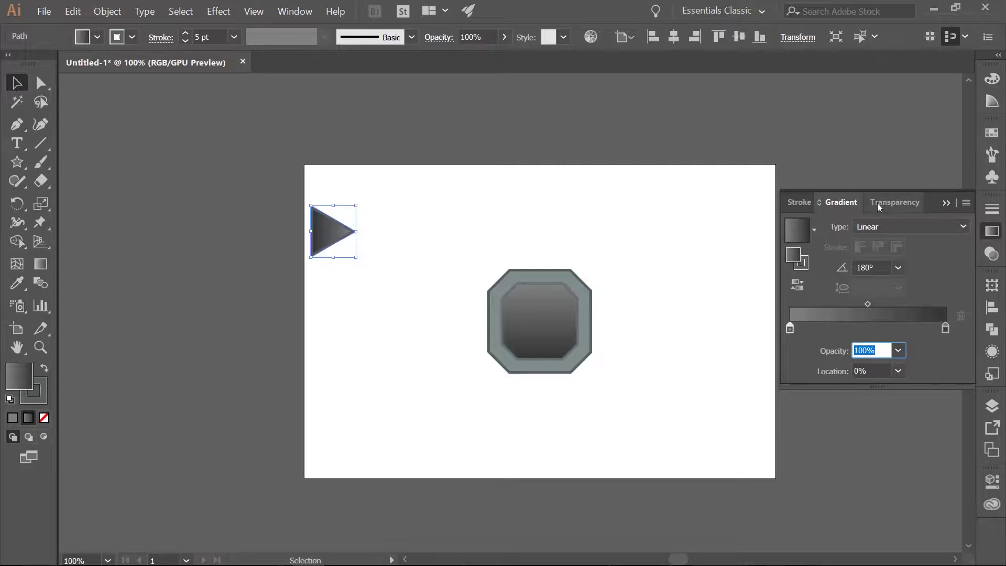
Set both gradient stops to light grey swatches to brighten the play icon.
left_click(946, 328)
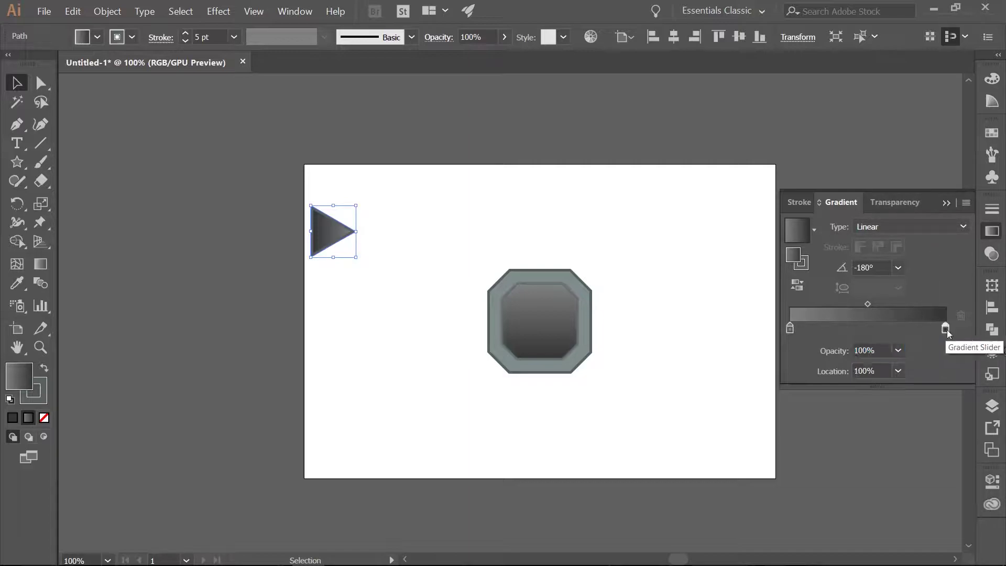
double_click(946, 328)
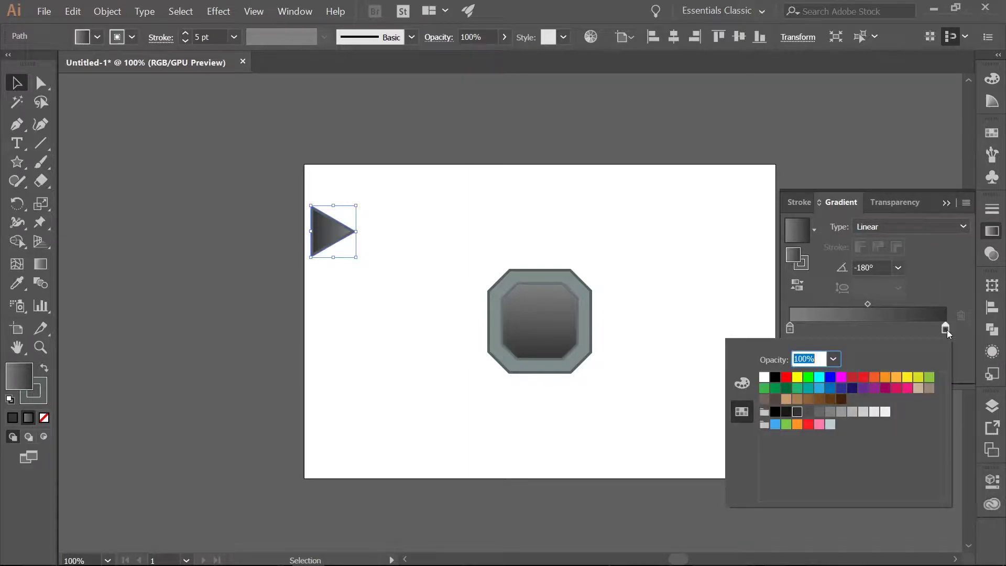
left_click(852, 418)
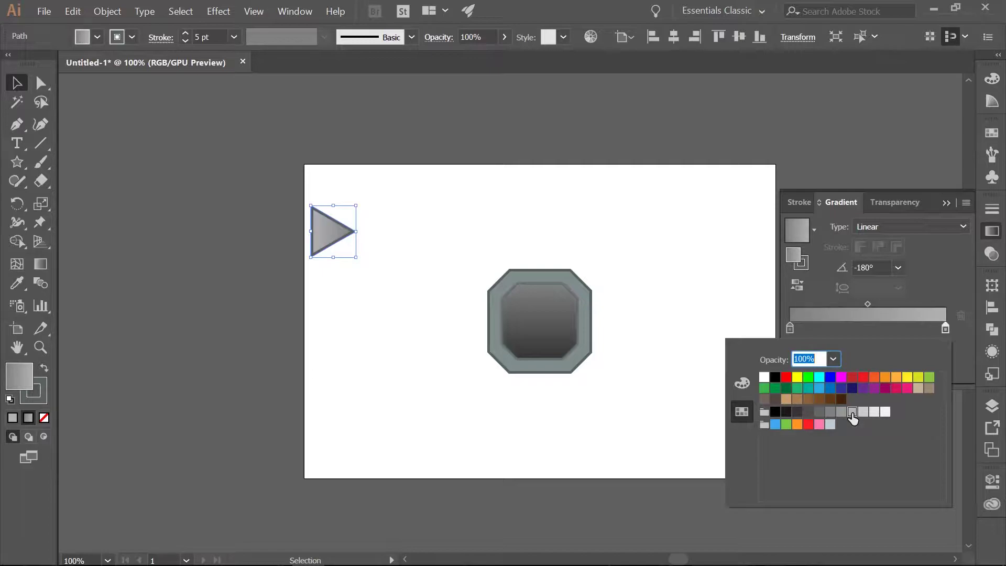
left_click(946, 277)
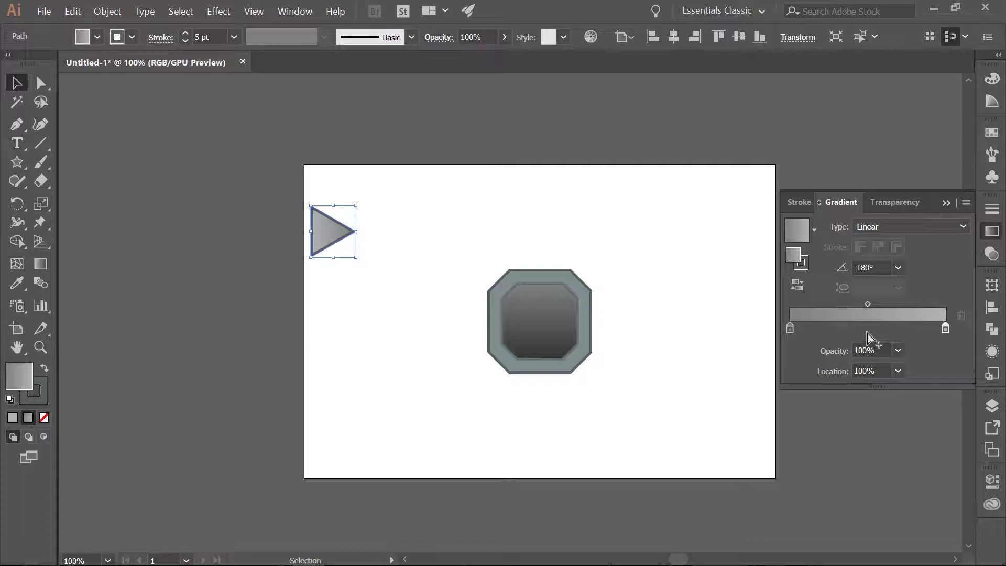
double_click(790, 329)
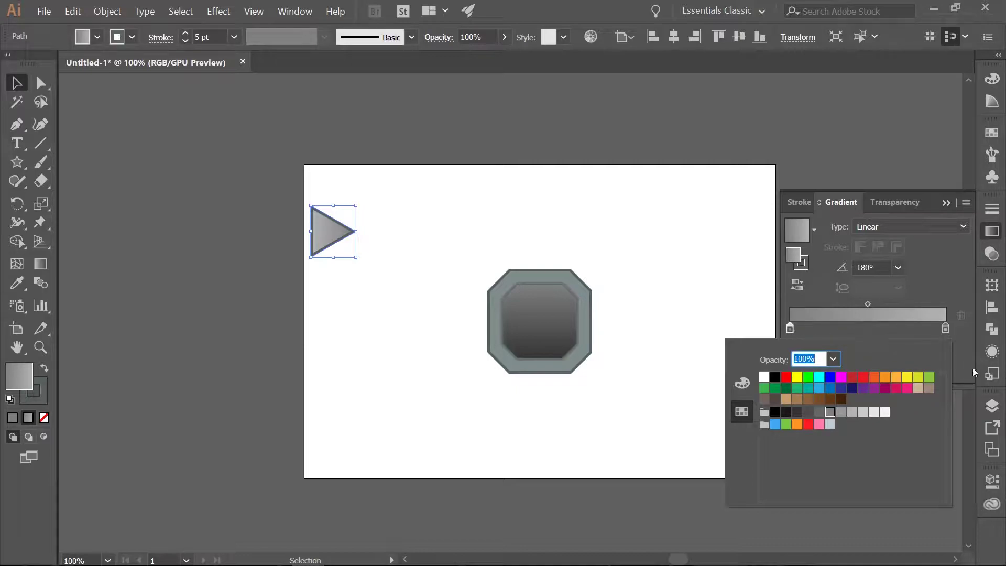
left_click(884, 412)
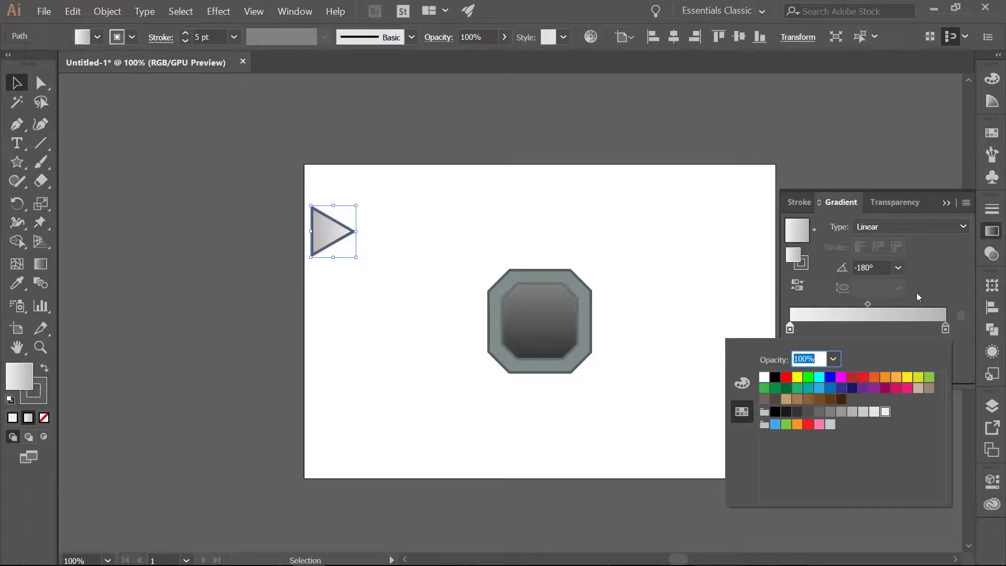
left_click(947, 265)
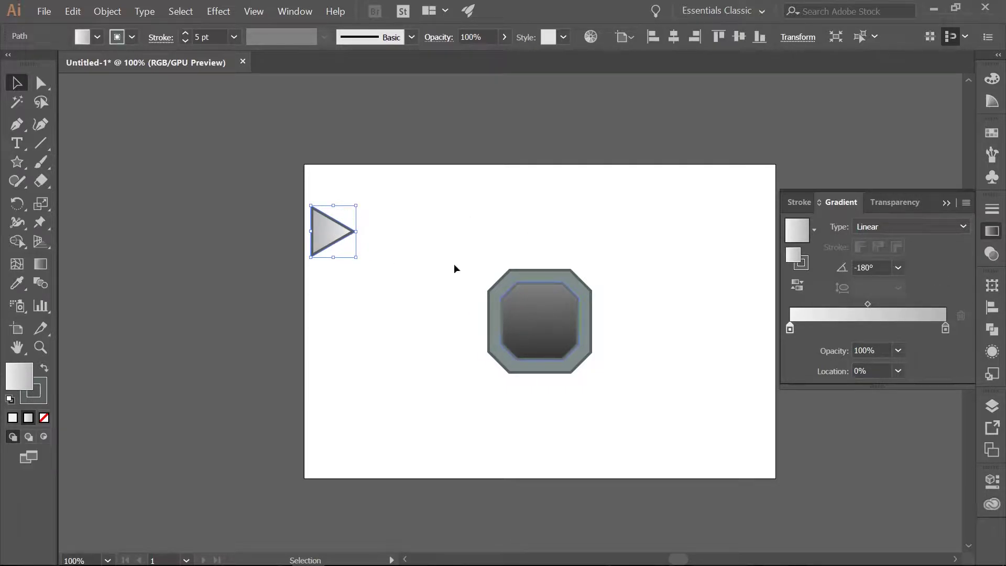
Move the gradient play triangle into the inner octagon and nudge it until centred.
left_click_drag(331, 232, 538, 321)
key("Right")
key("Right")
key("Right")
key("Right")
key("Right")
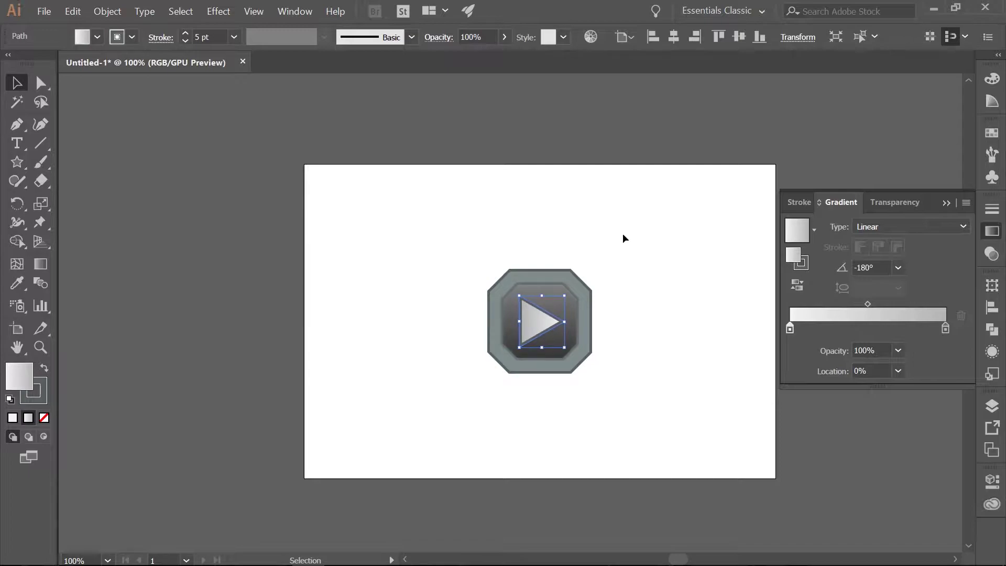
key("Left")
Add a Drop Shadow to the play triangle with 50% opacity, 7 px X/Y offsets and 5 px blur.
left_click(218, 13)
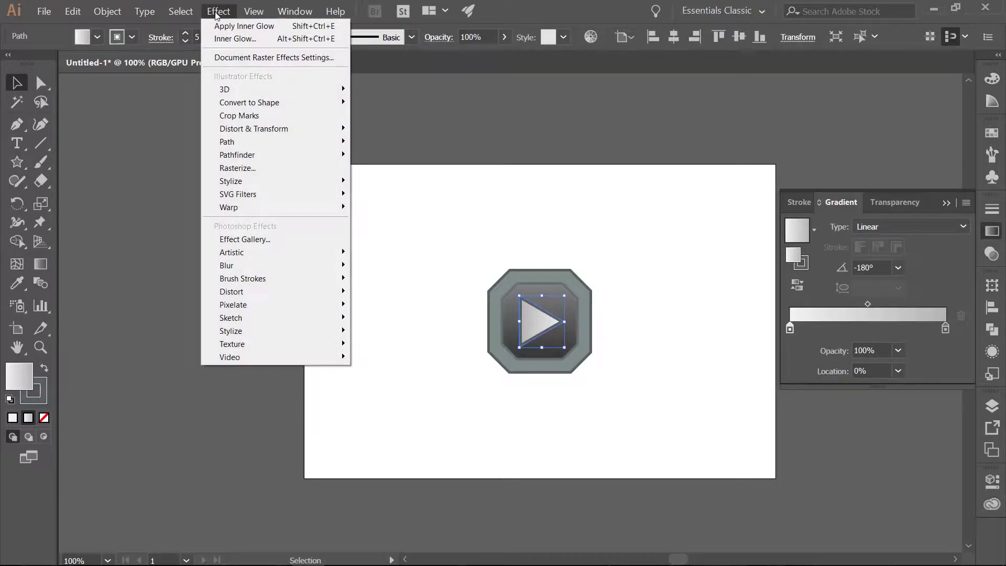
mouse_move(229, 184)
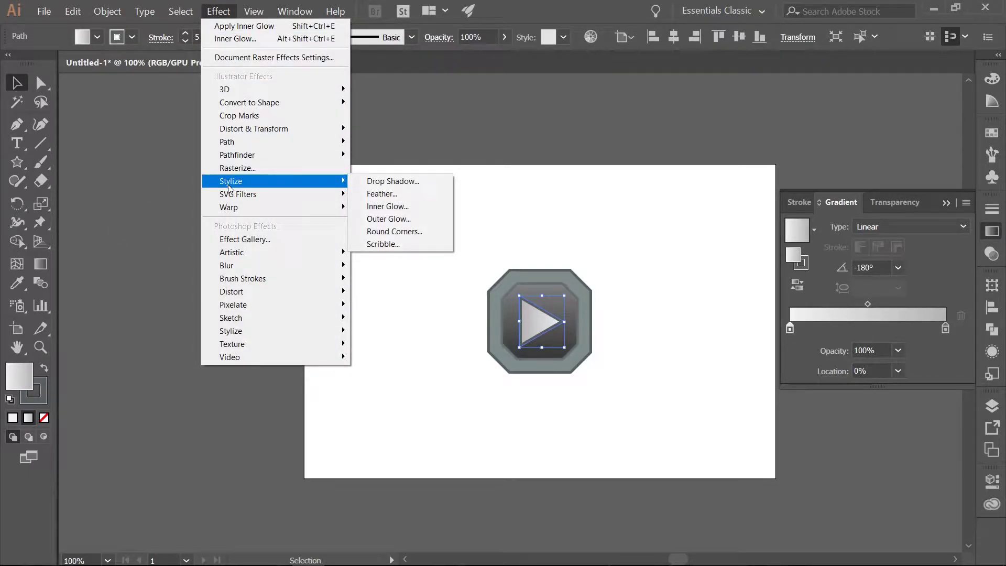
left_click(393, 179)
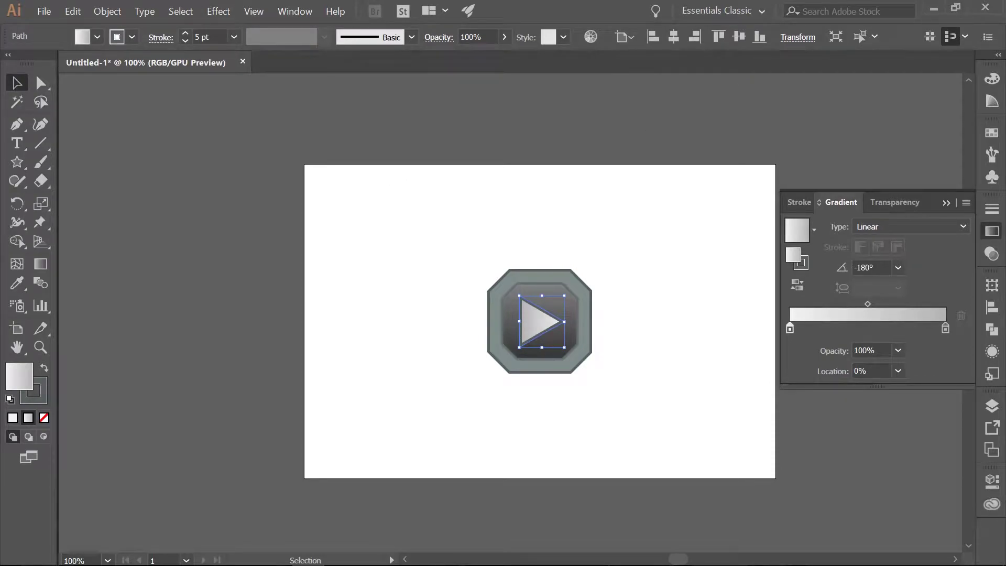
left_click_drag(898, 158, 236, 174)
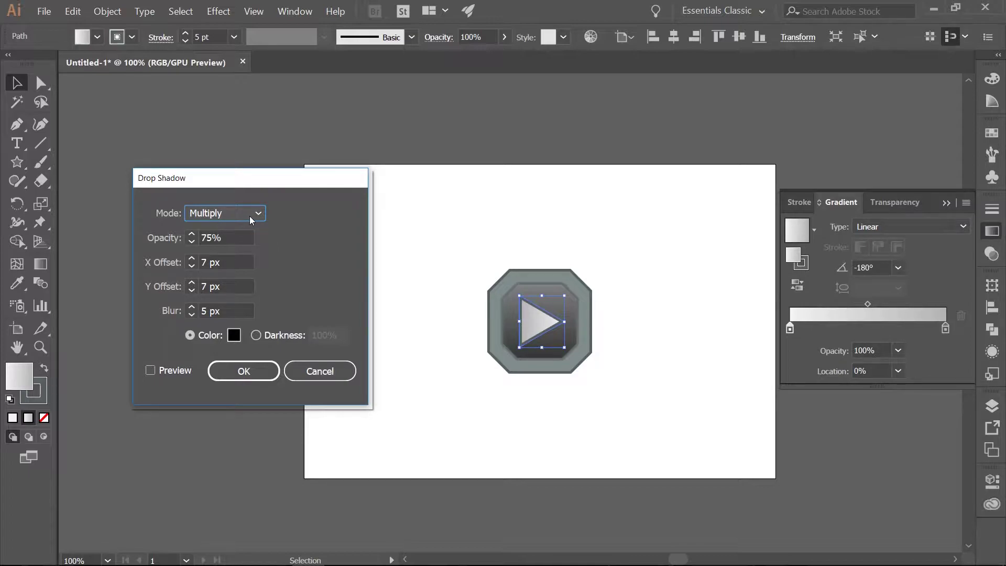
double_click(215, 237)
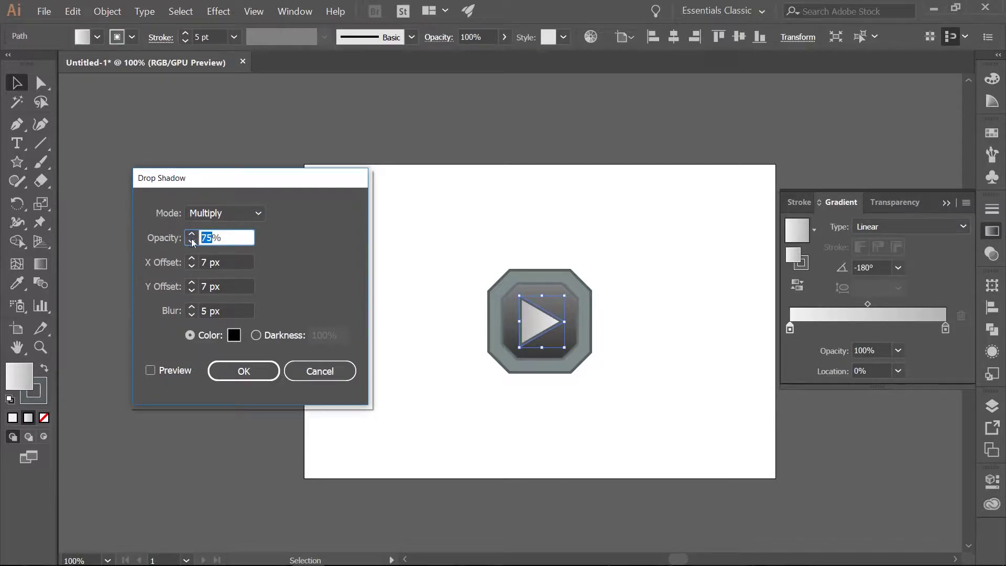
type("50")
key("Tab")
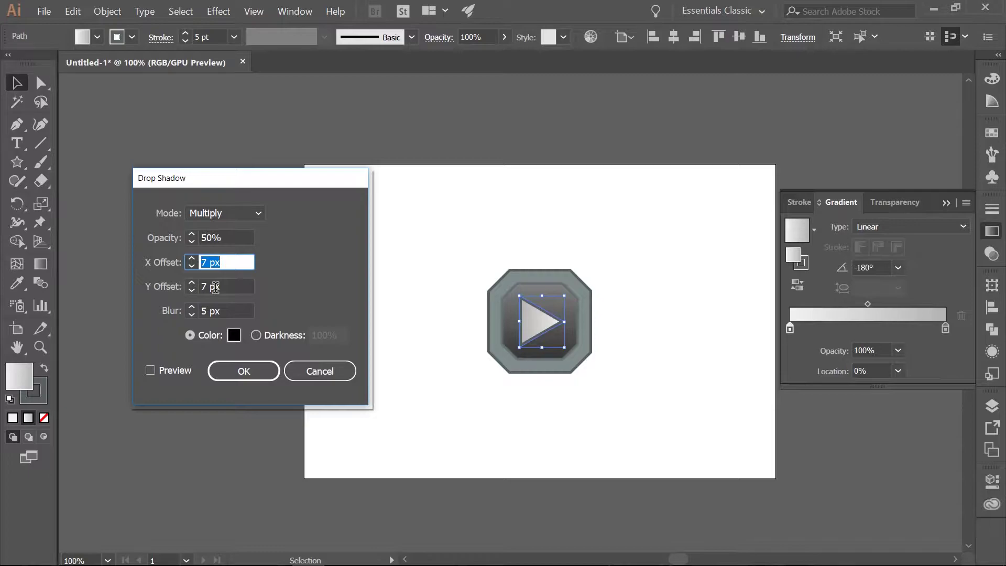
left_click(151, 371)
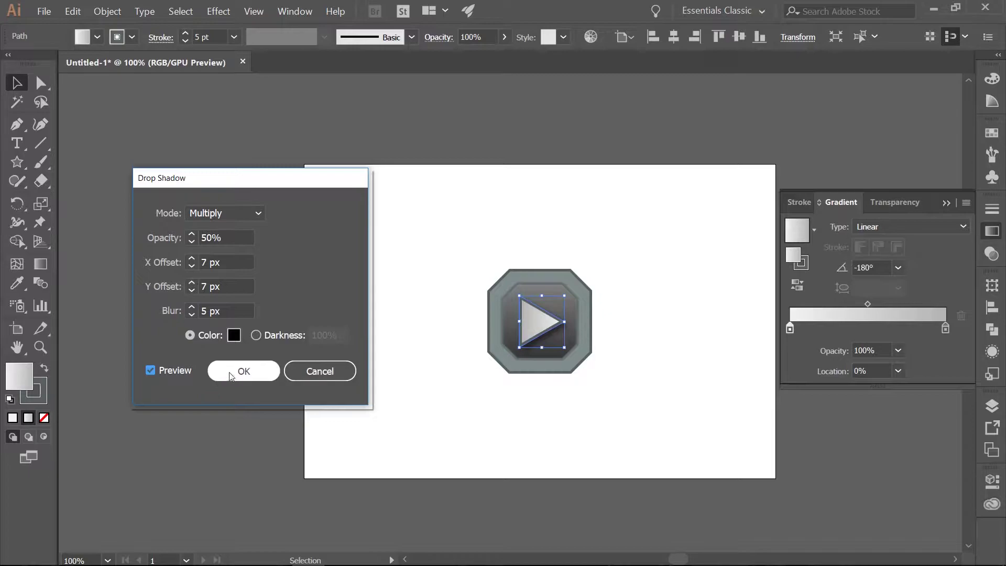
left_click(243, 371)
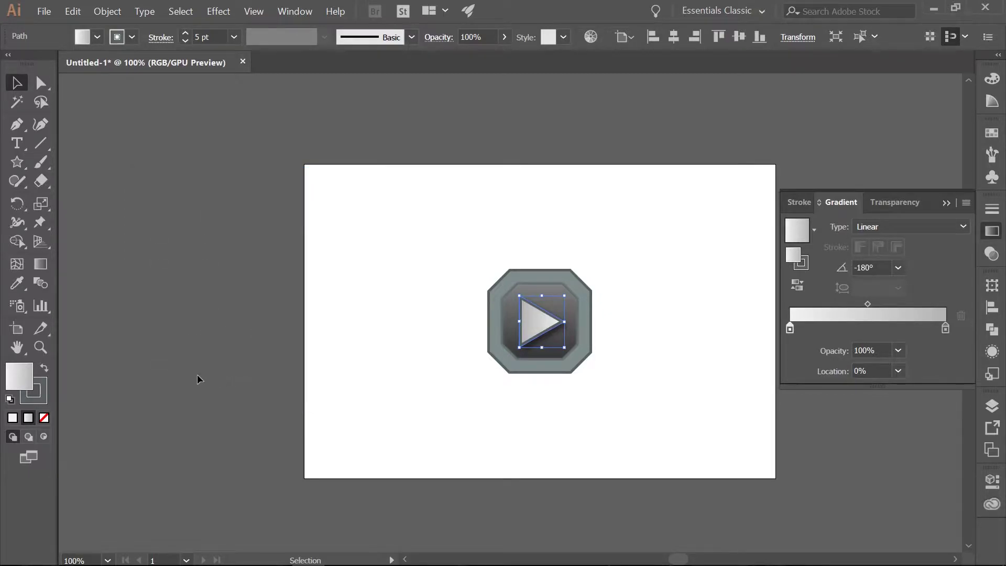
Duplicate the octagon shapes 240 px to the left of the play button, without the icon.
left_click(394, 289)
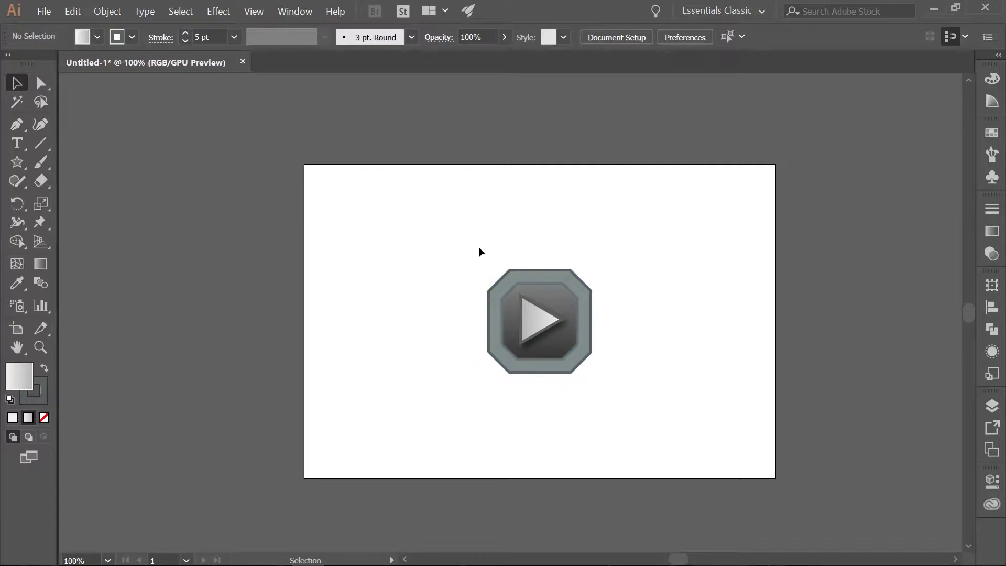
left_click_drag(478, 248, 534, 289)
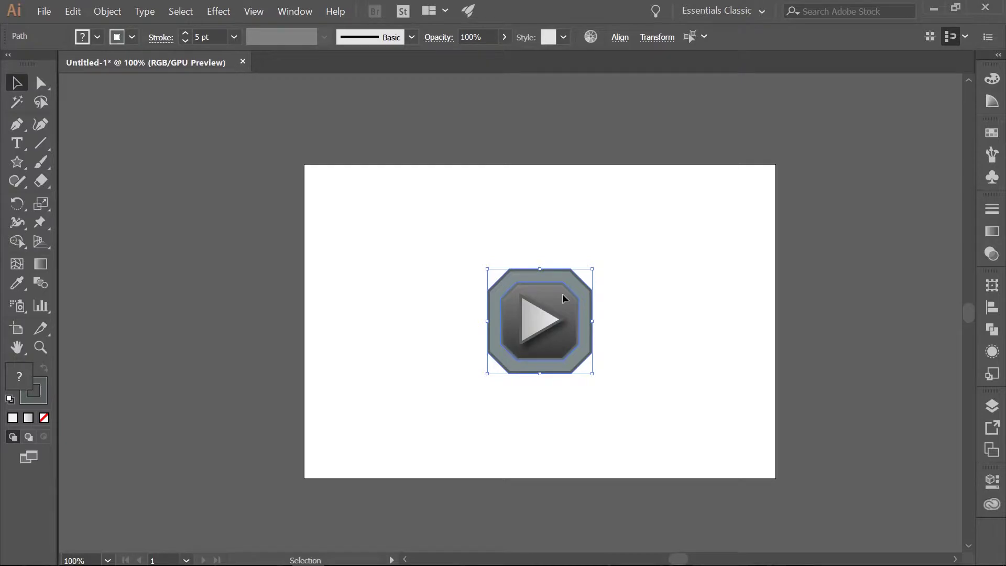
left_click_drag(563, 298, 440, 297)
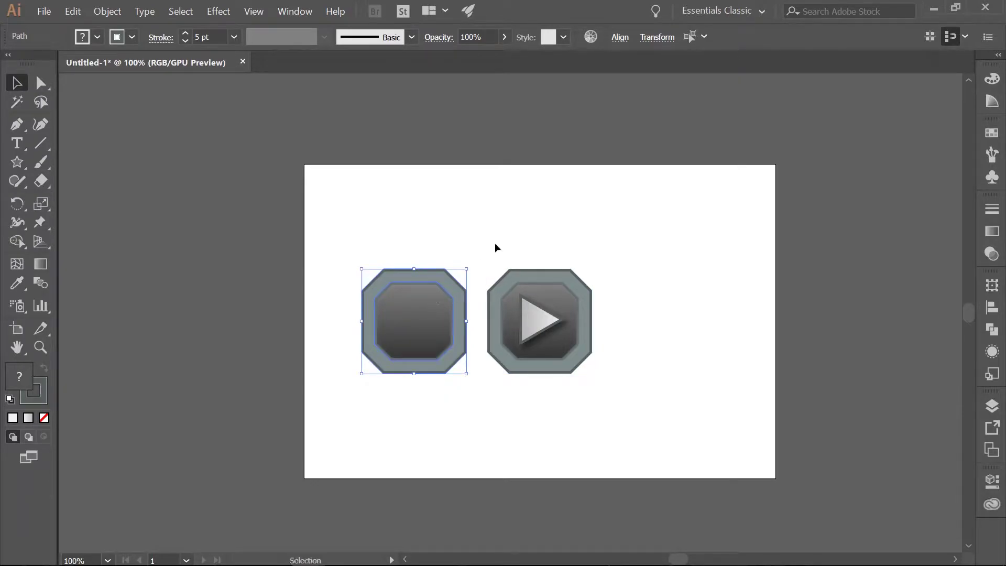
left_click(501, 216)
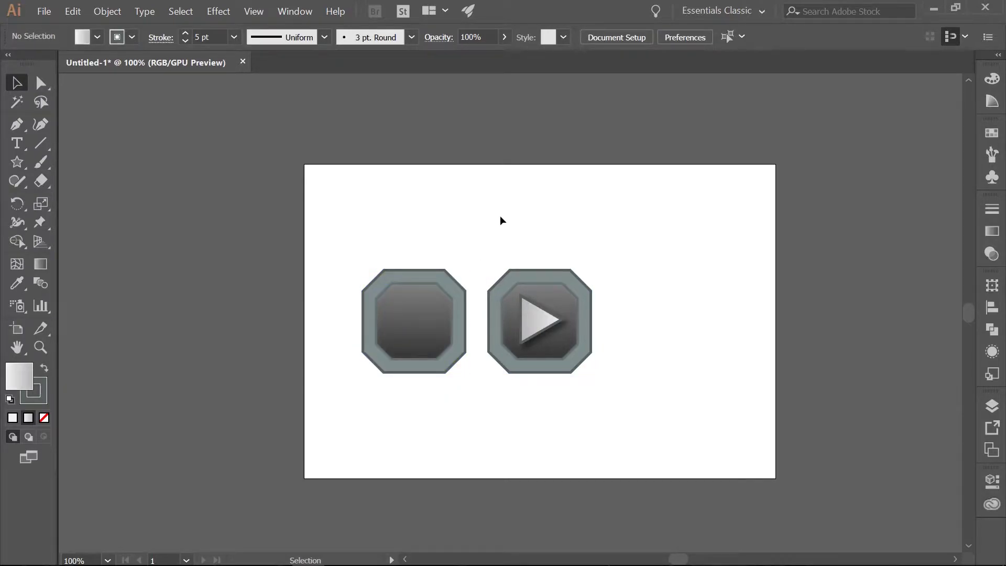
Create a 27 × 86 px rectangle with the Rectangle tool as the pause bar.
left_click(20, 165)
left_click(84, 165)
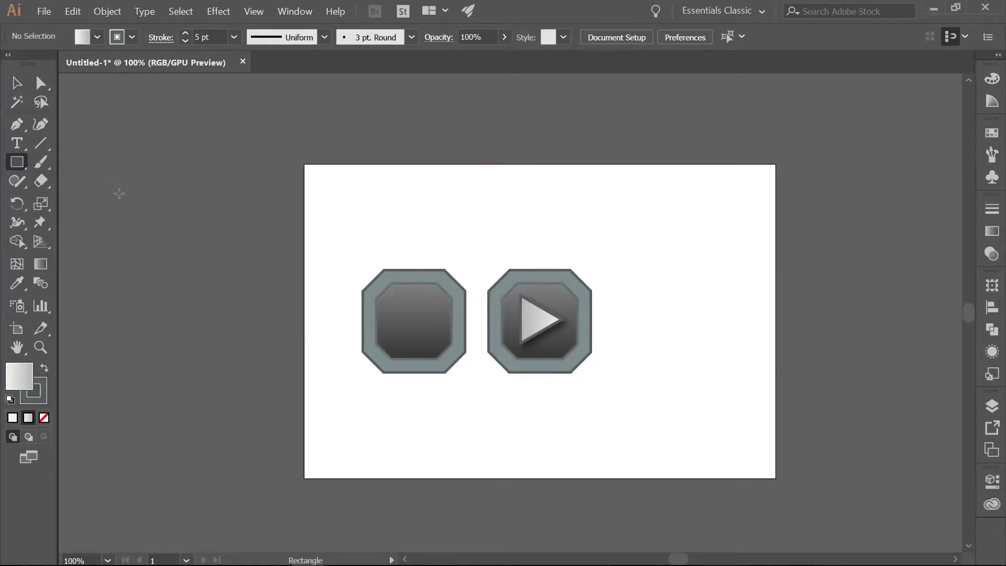
left_click(181, 262)
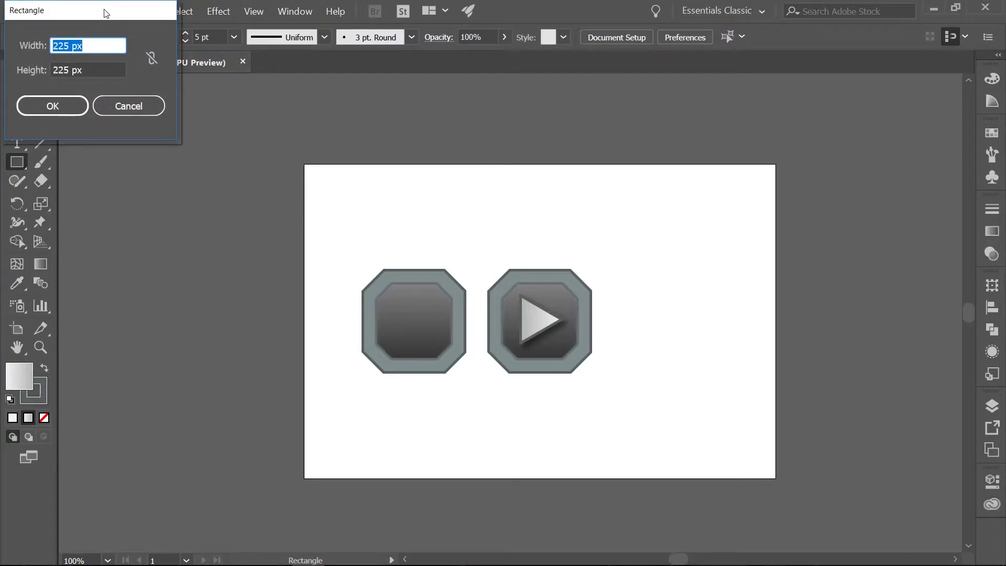
left_click_drag(107, 11, 171, 127)
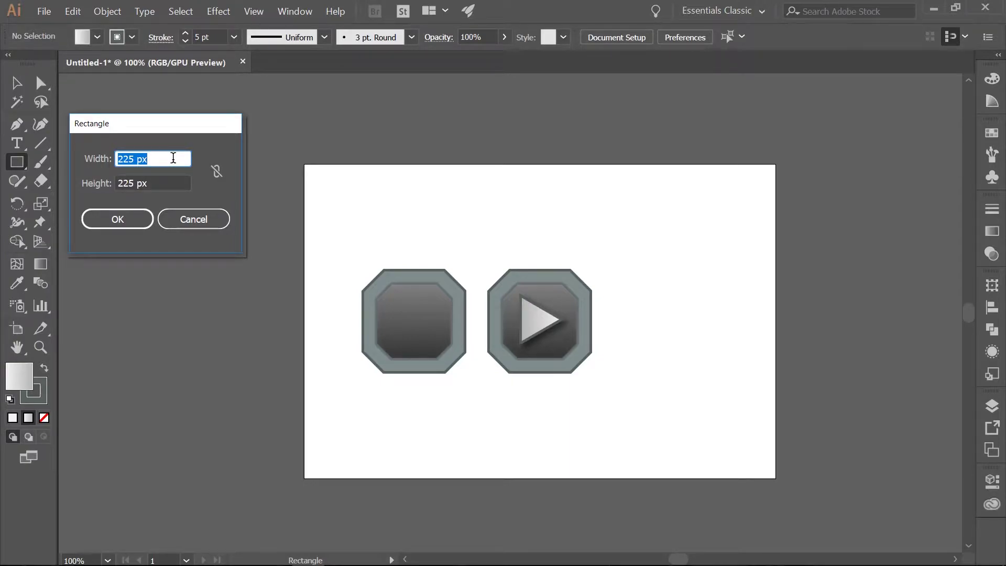
type("27")
key("Tab")
type("8")
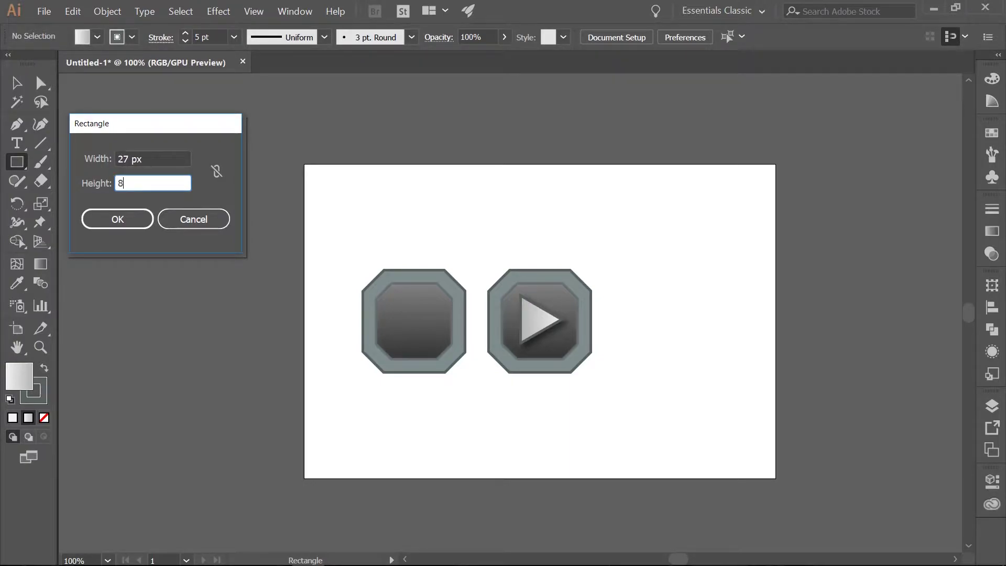
type("6")
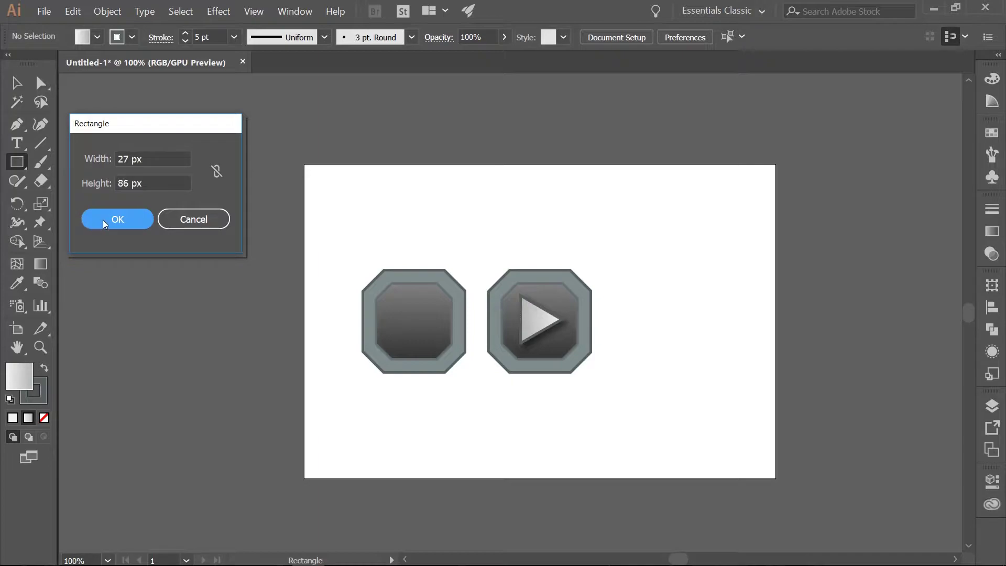
left_click(103, 219)
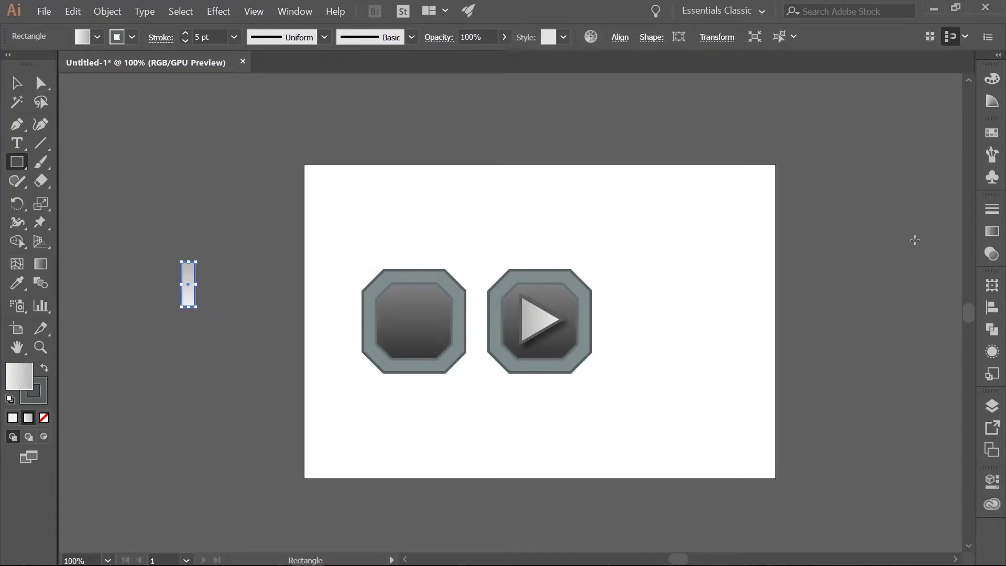
Set the bar's gradient angle to -90° and make one stop pale grey (R242 G242 B242).
left_click(992, 232)
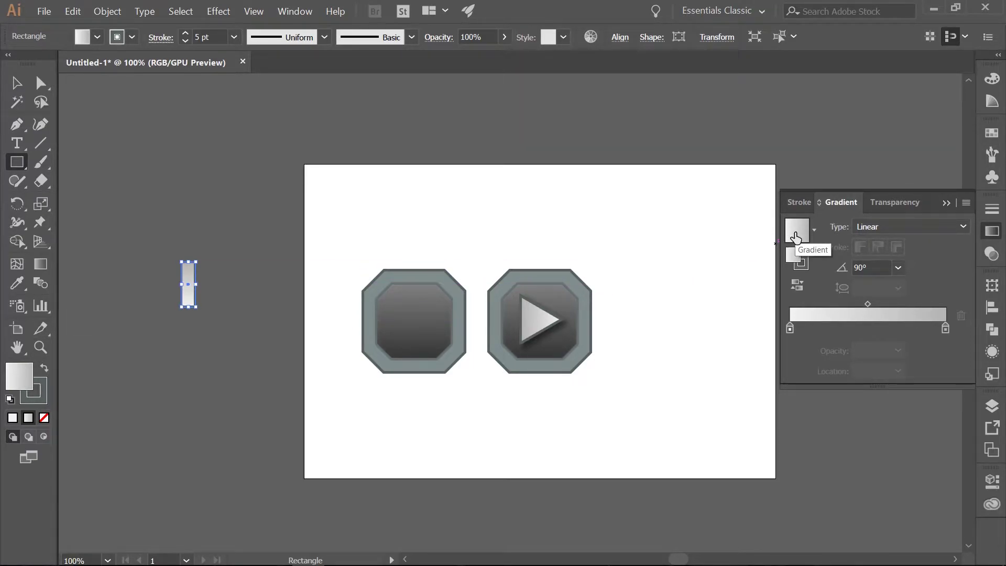
left_click(855, 267)
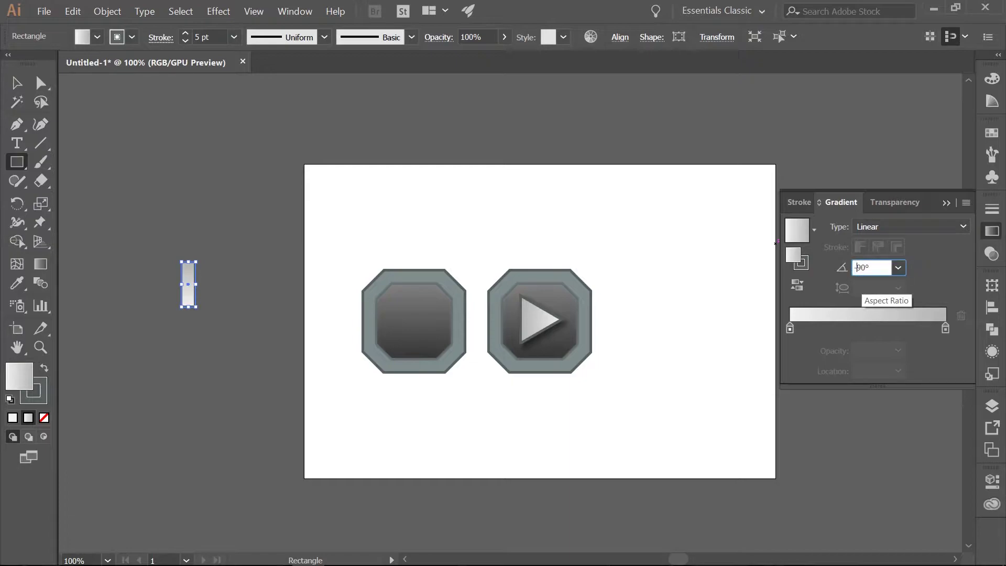
type("-")
key("Return")
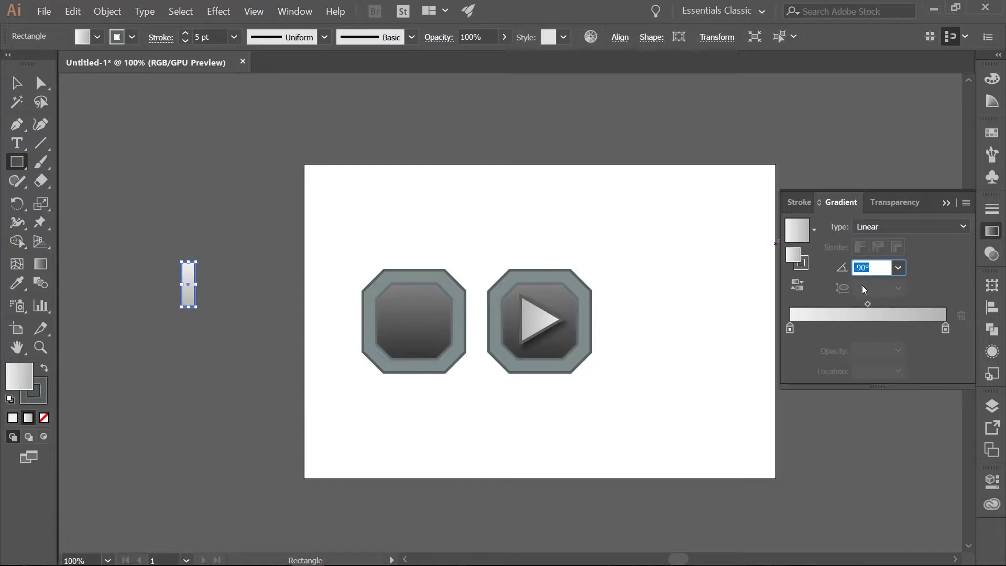
left_click(945, 330)
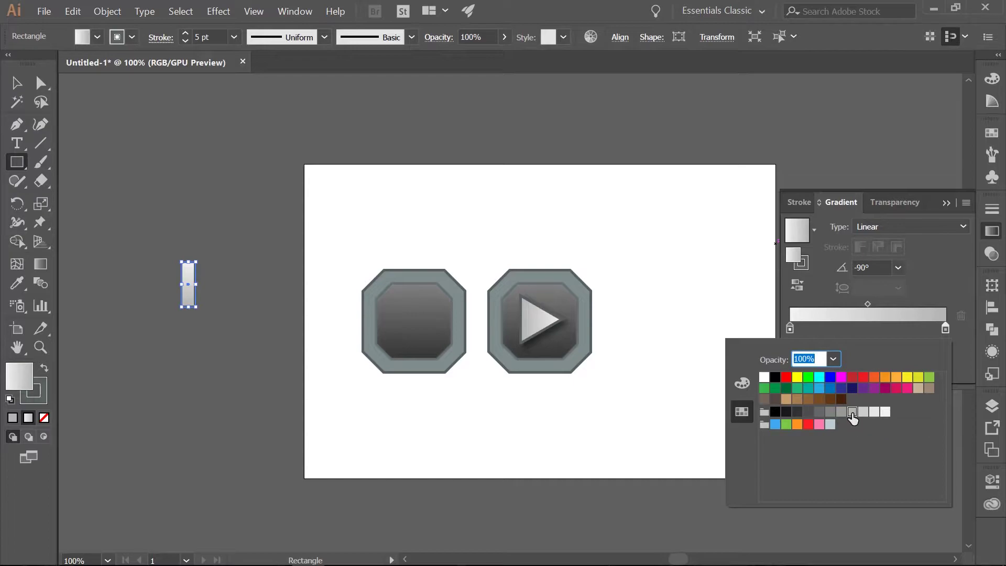
left_click(934, 274)
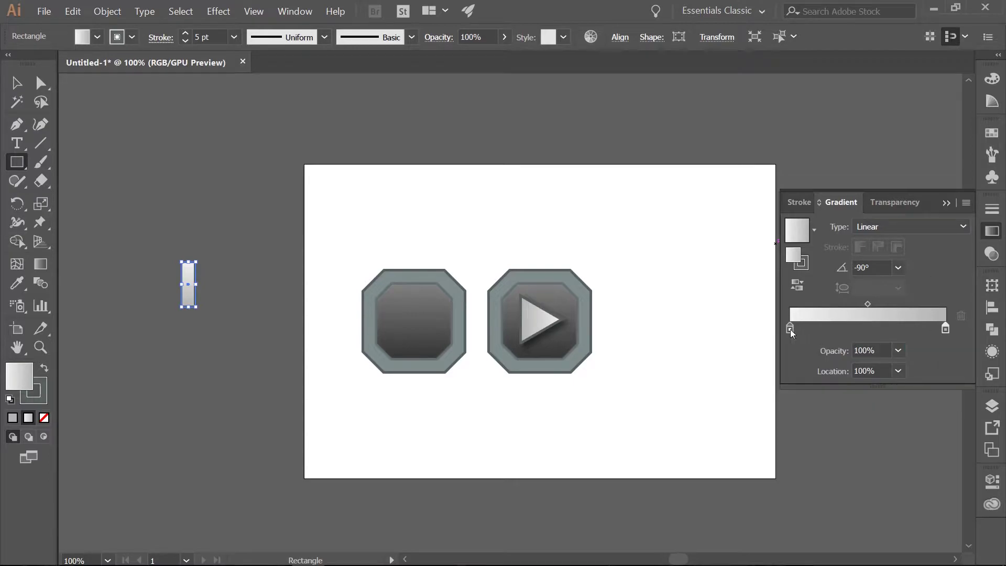
double_click(790, 329)
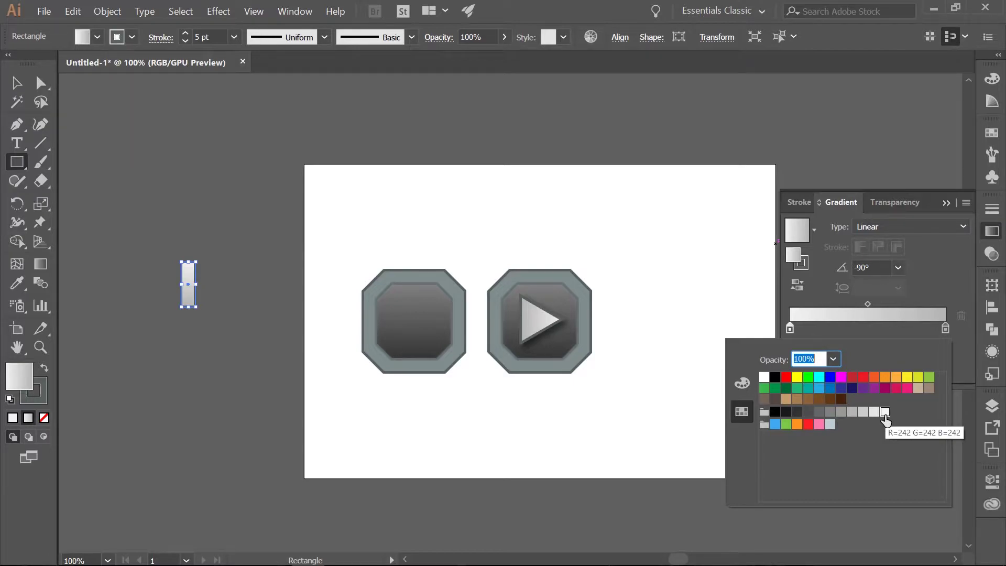
left_click(932, 274)
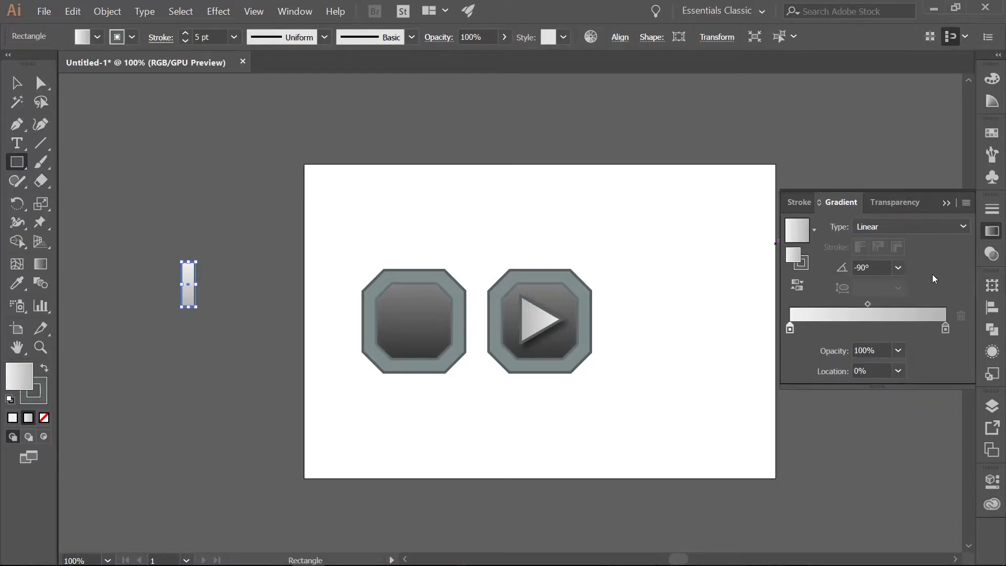
left_click(945, 201)
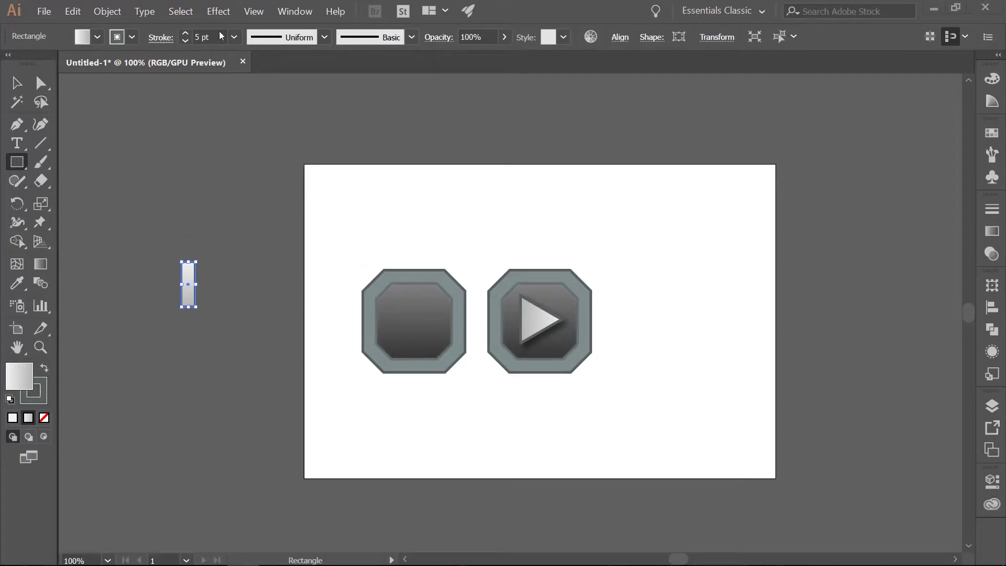
Apply a Multiply drop shadow to the pause bar: 50% opacity, 7 px offsets, 5 px blur.
left_click(217, 11)
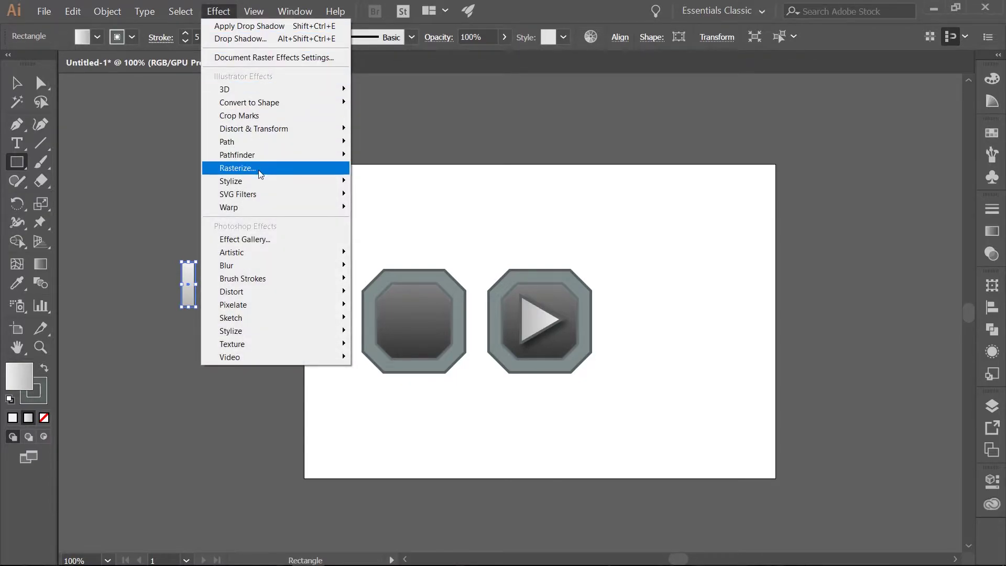
mouse_move(262, 182)
left_click(400, 184)
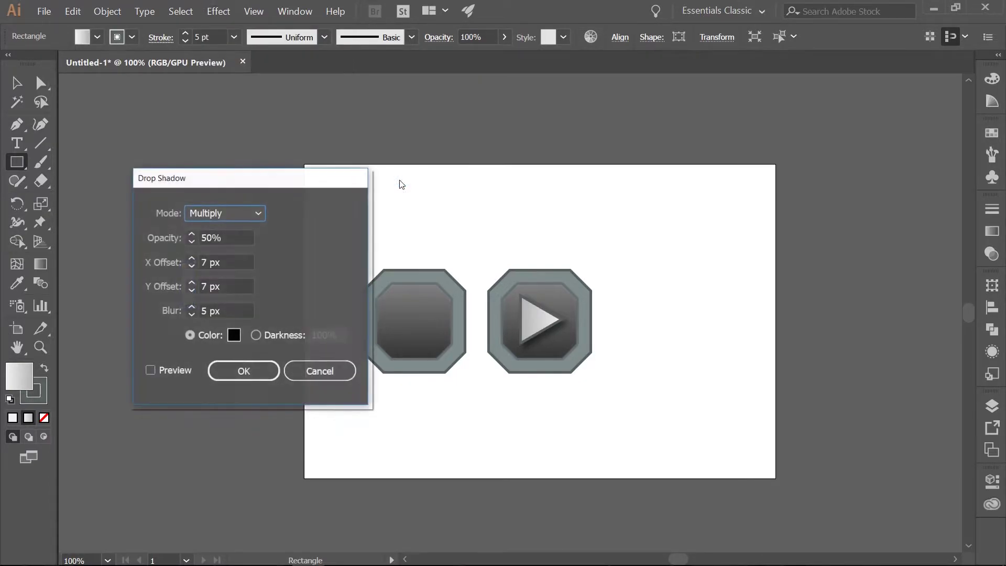
left_click_drag(290, 185, 607, 122)
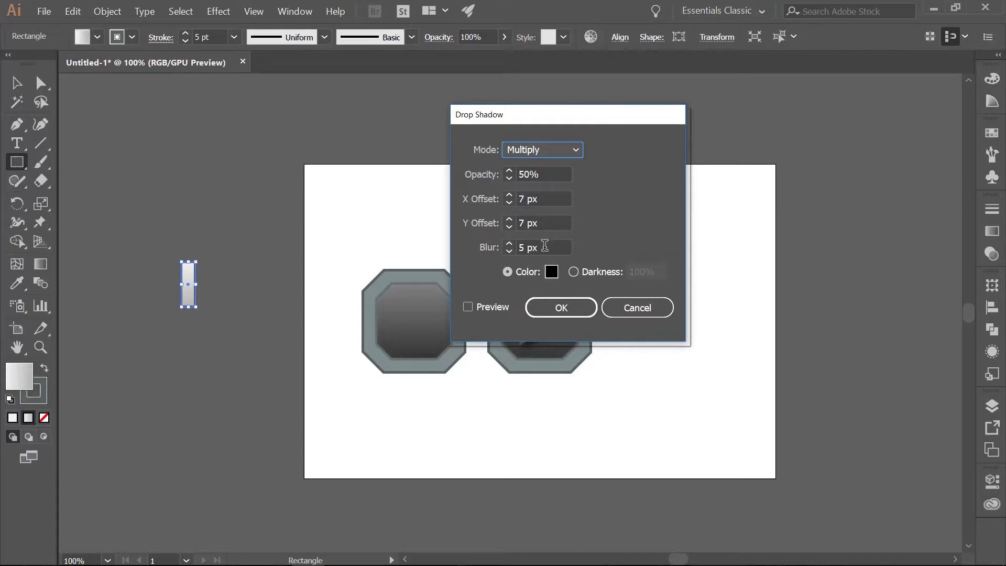
left_click(471, 307)
left_click(468, 307)
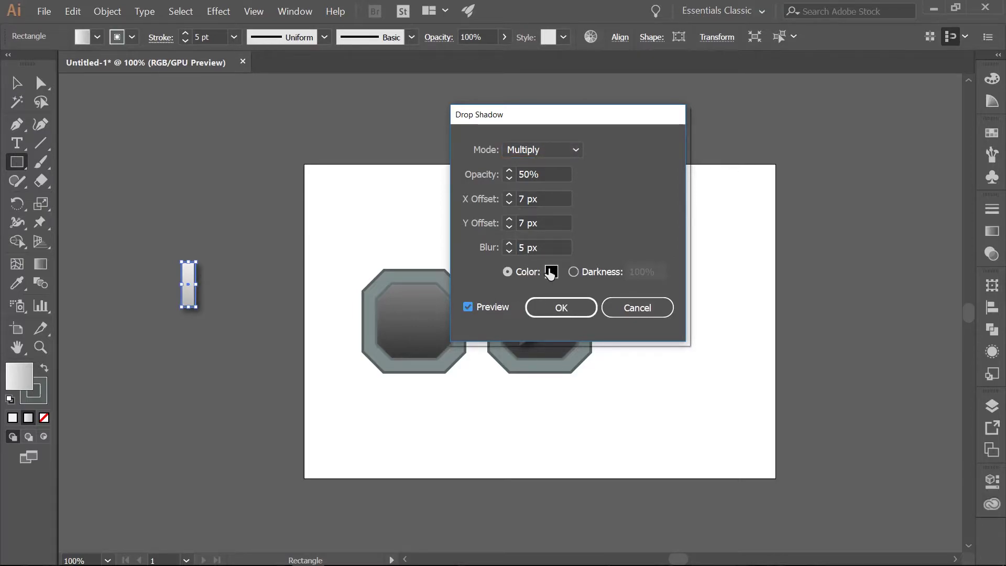
left_click(540, 308)
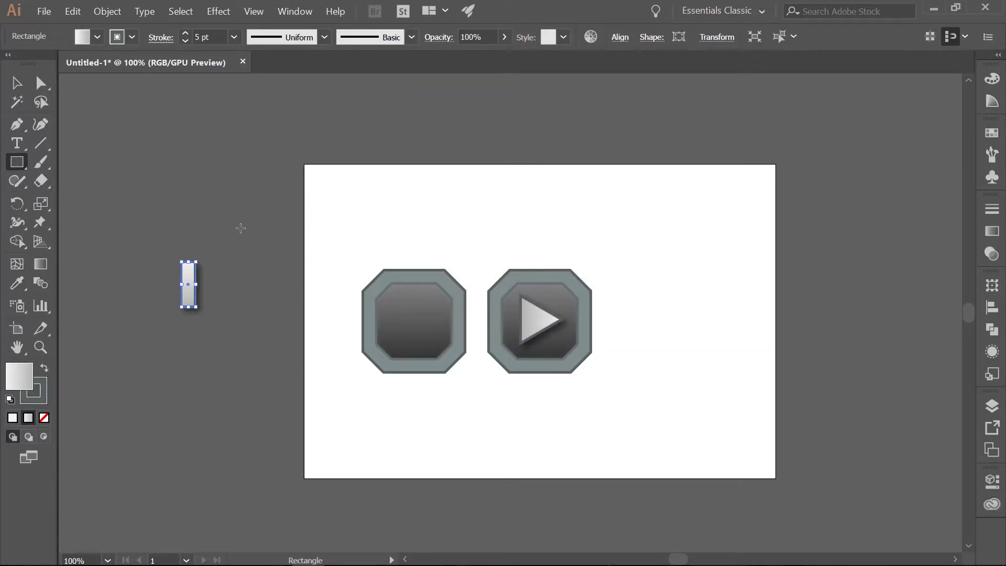
left_click(17, 83)
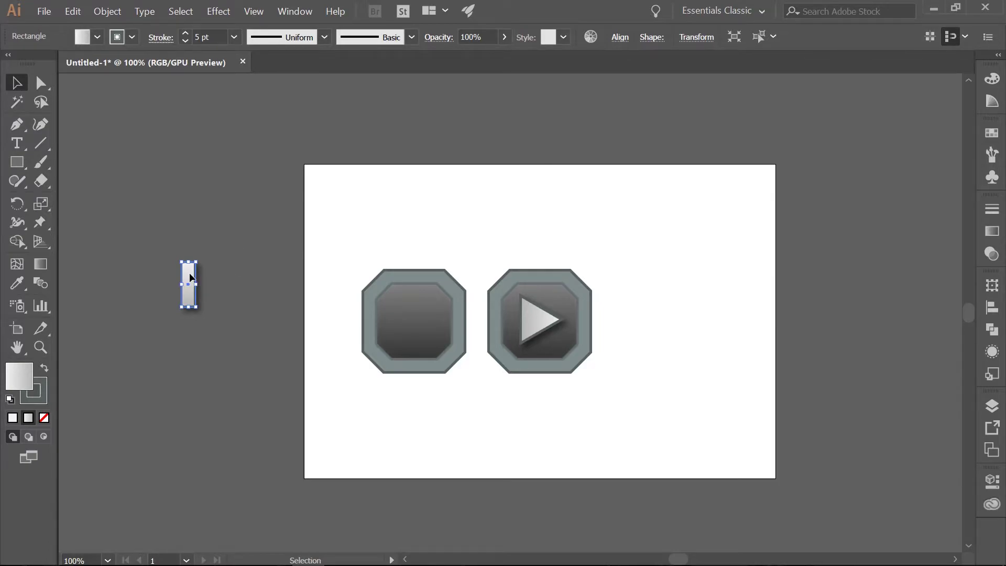
Copy the bar to its right, then move both bars into the left octagon and nudge them up.
left_click_drag(190, 277, 213, 275)
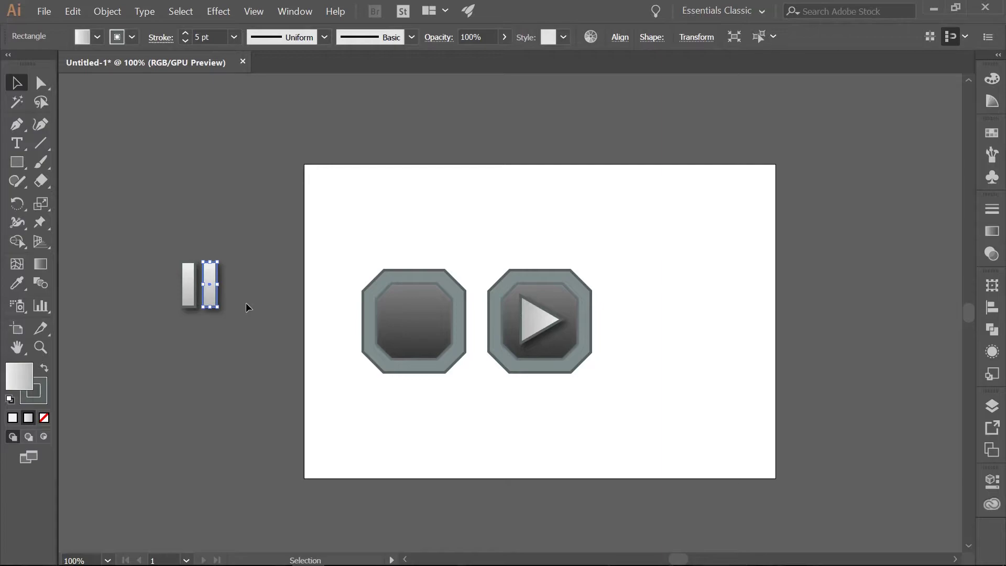
left_click_drag(173, 246, 261, 322)
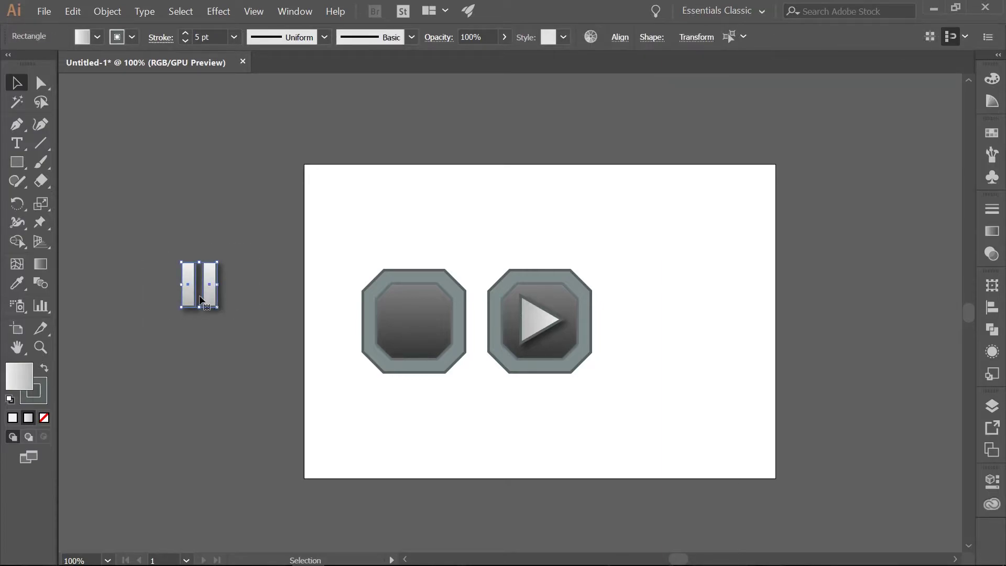
left_click_drag(187, 278, 402, 310)
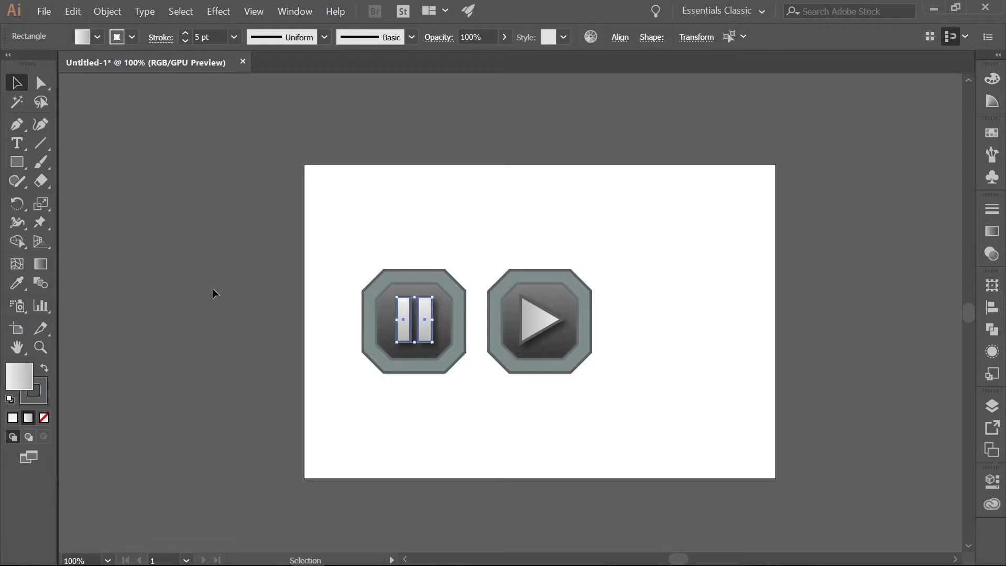
key("Up")
left_click(212, 289)
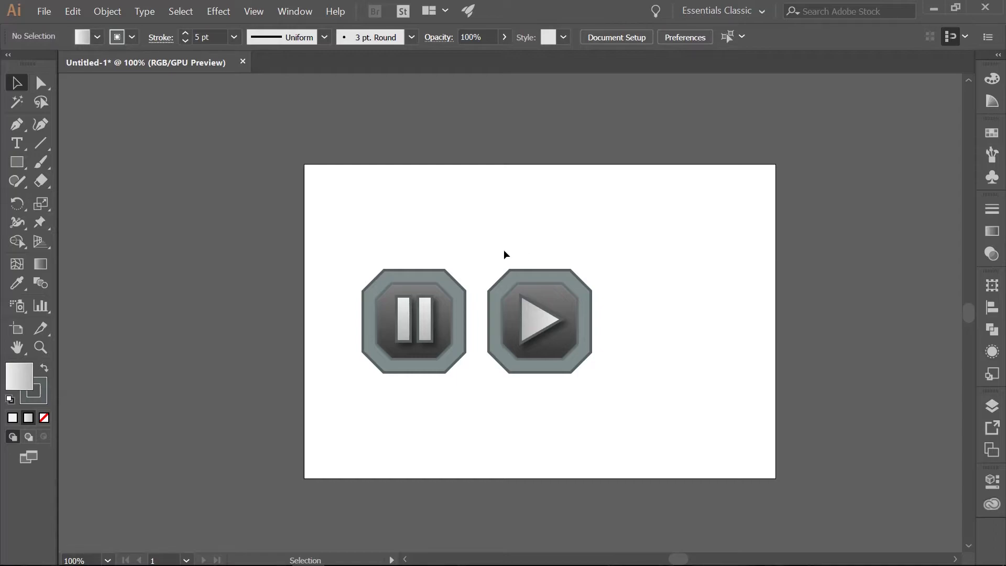
Copy the play button's octagon base to its right as a third empty button.
left_click(555, 291)
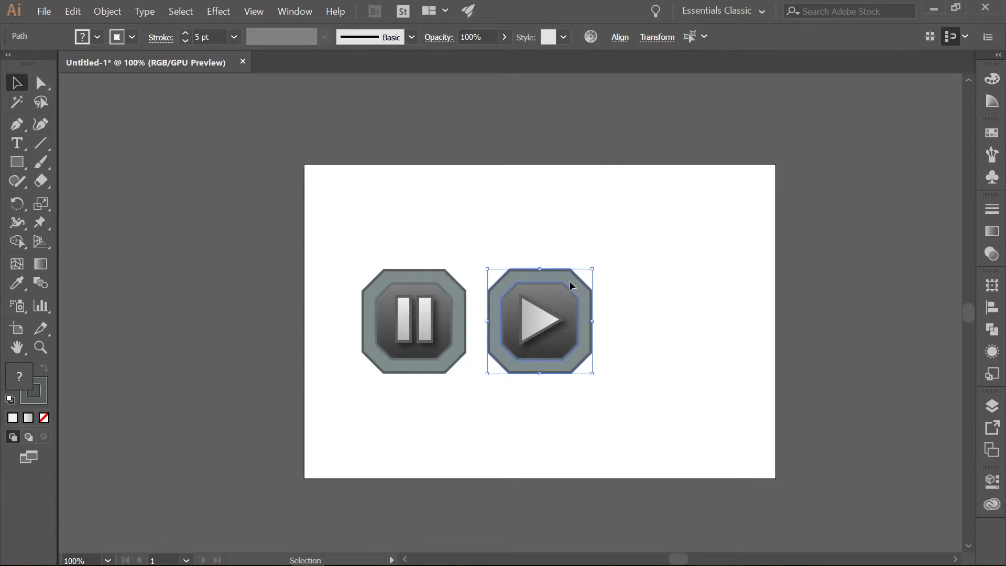
left_click_drag(571, 286, 699, 283)
left_click(665, 219)
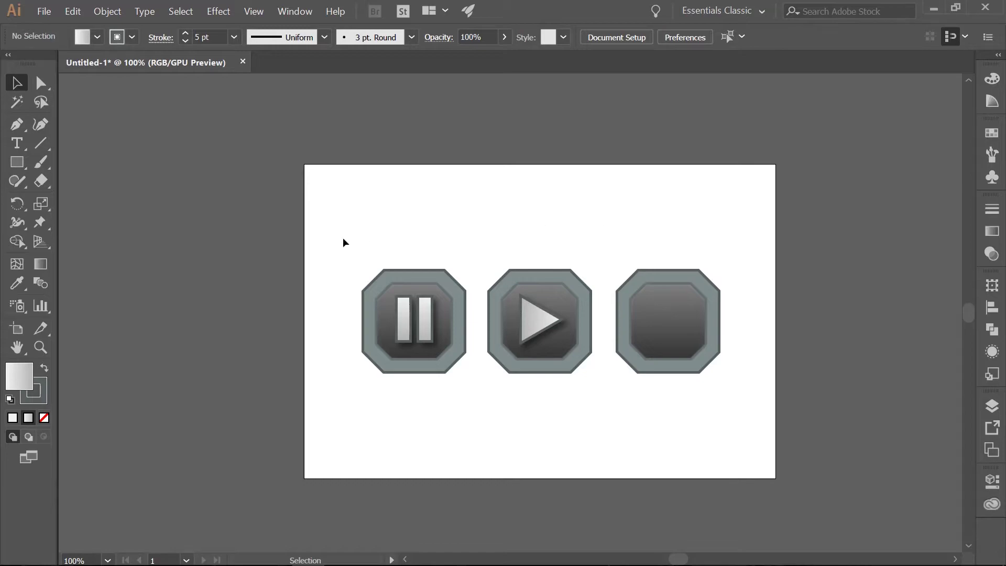
Create an 86 × 86 px gradient-filled square off the artboard's left edge.
left_click(17, 163)
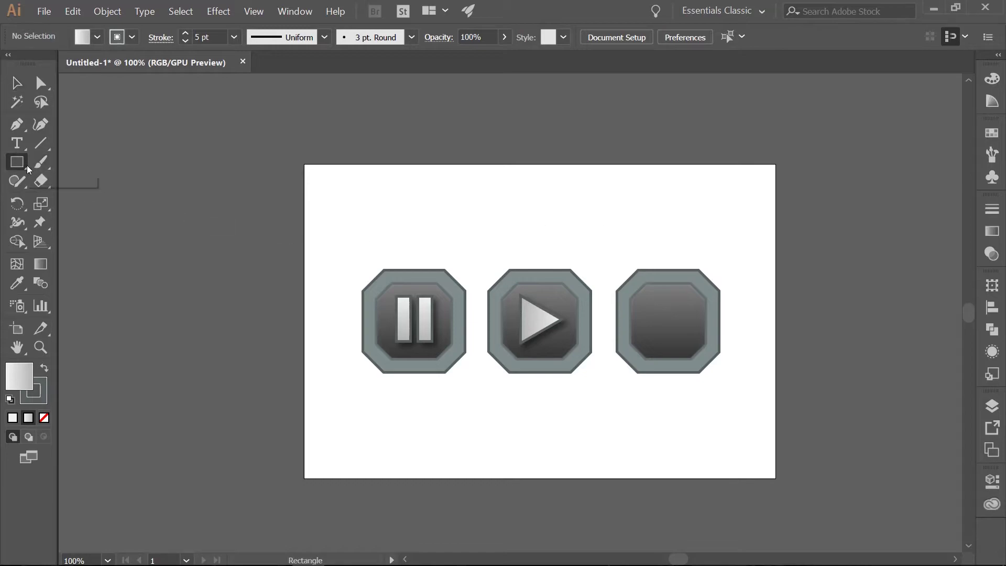
left_click(180, 235)
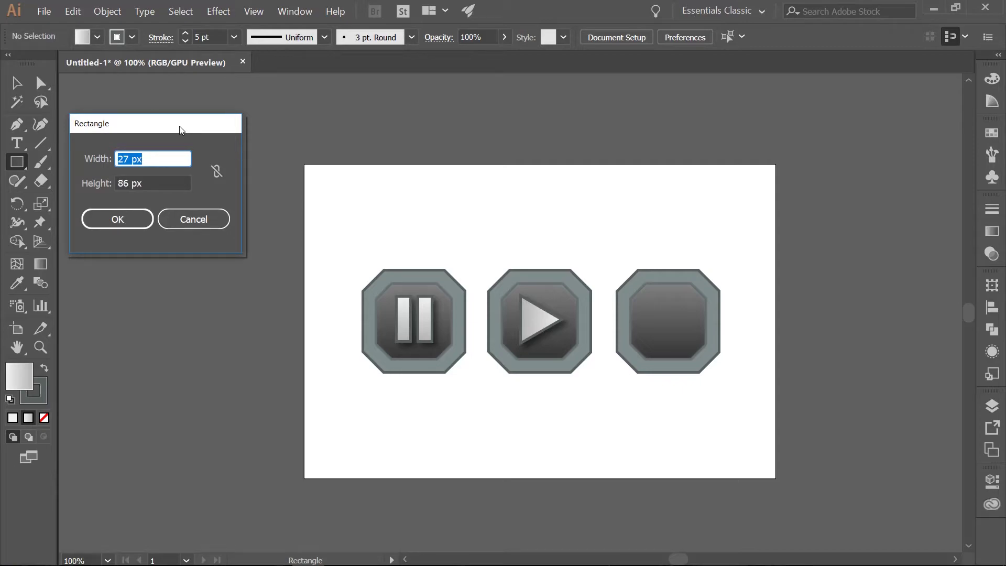
type("86")
key("Tab")
type("86")
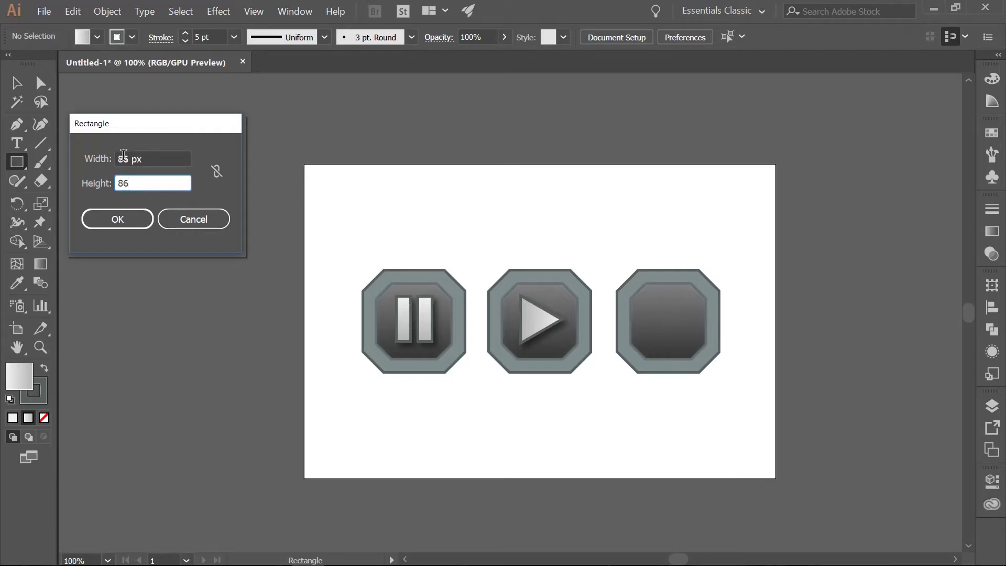
left_click(126, 218)
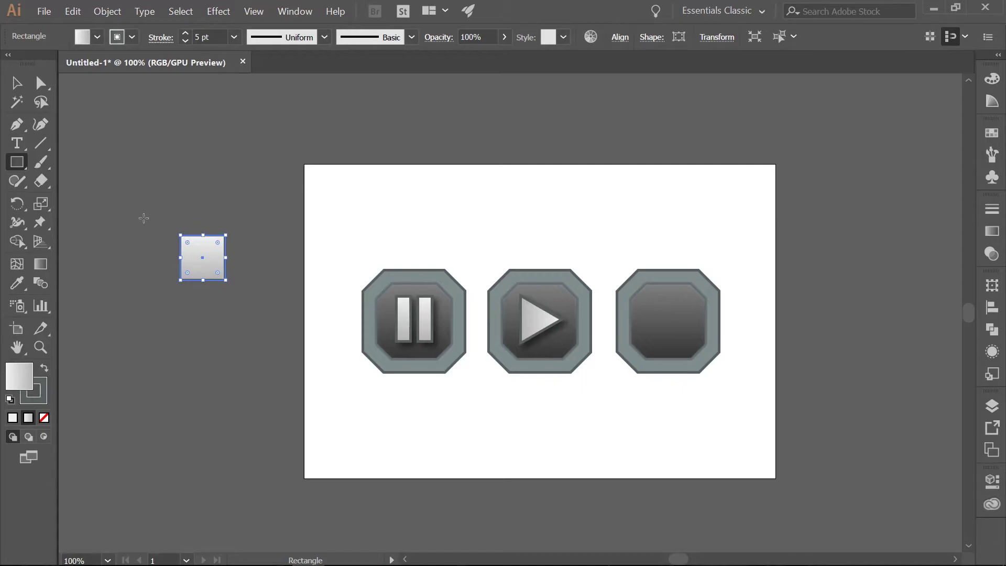
left_click(992, 233)
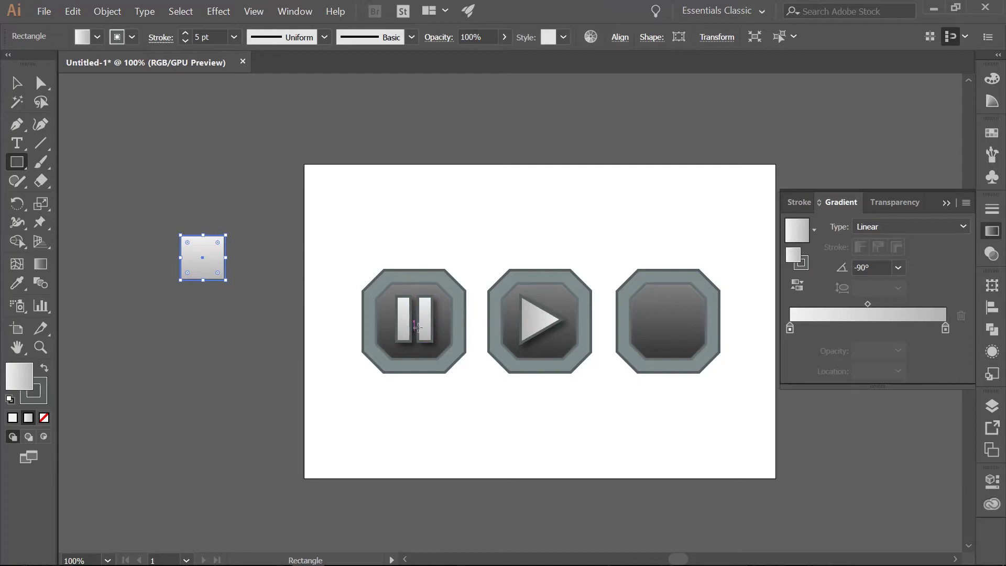
left_click(946, 204)
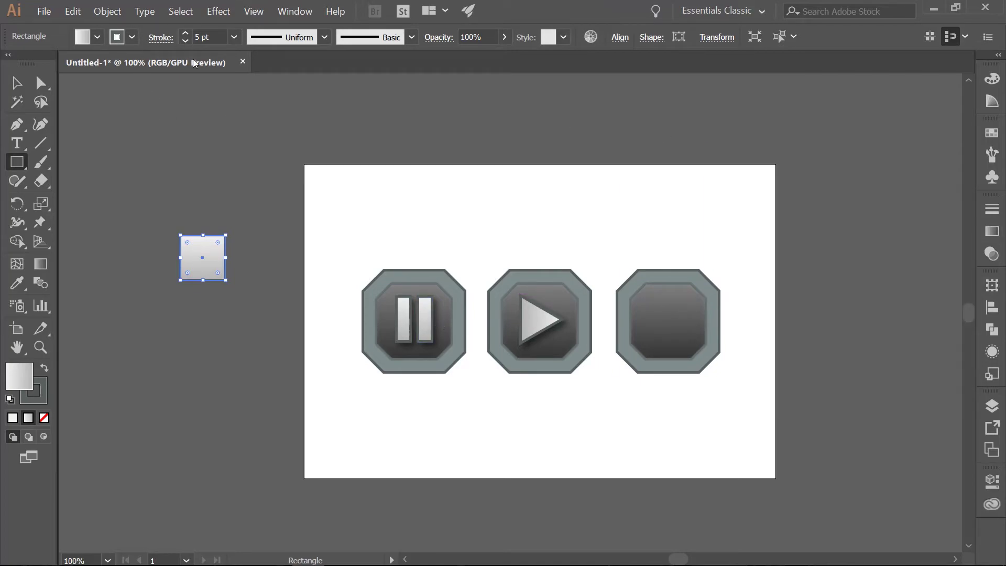
Apply a Multiply drop shadow to the 86 px square: 50% opacity, 7 px offsets, 5 px blur.
left_click(221, 13)
mouse_move(265, 178)
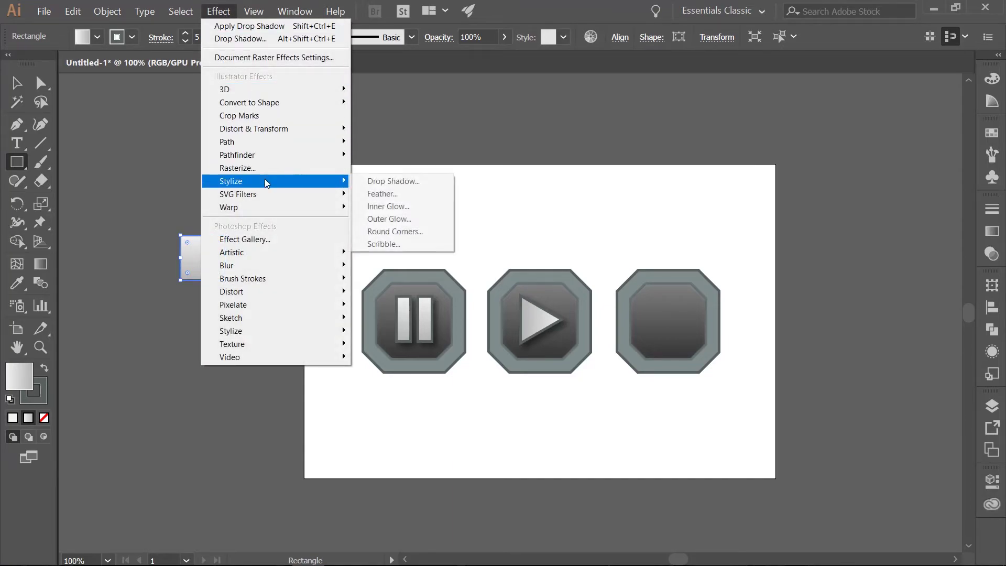
left_click(394, 182)
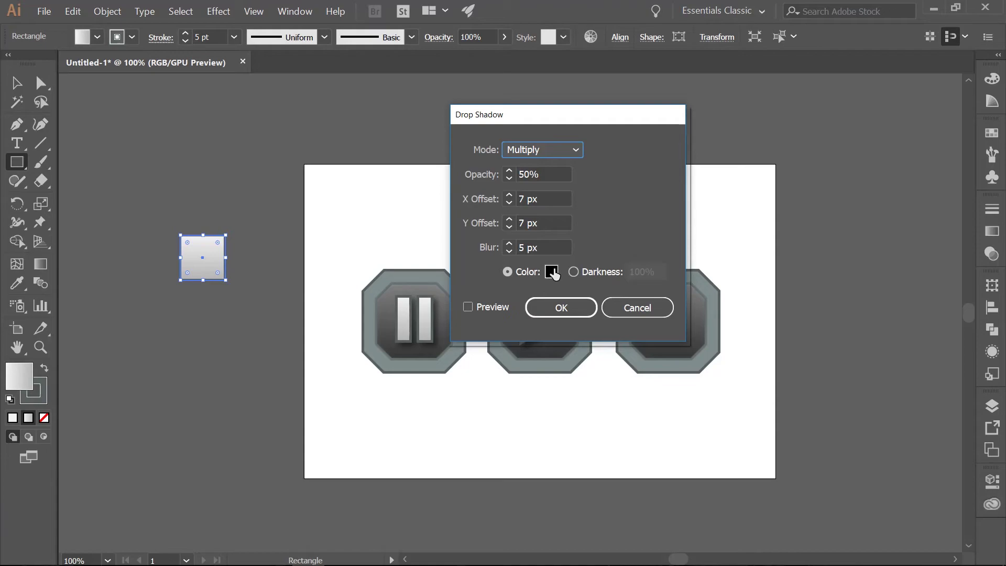
left_click(563, 309)
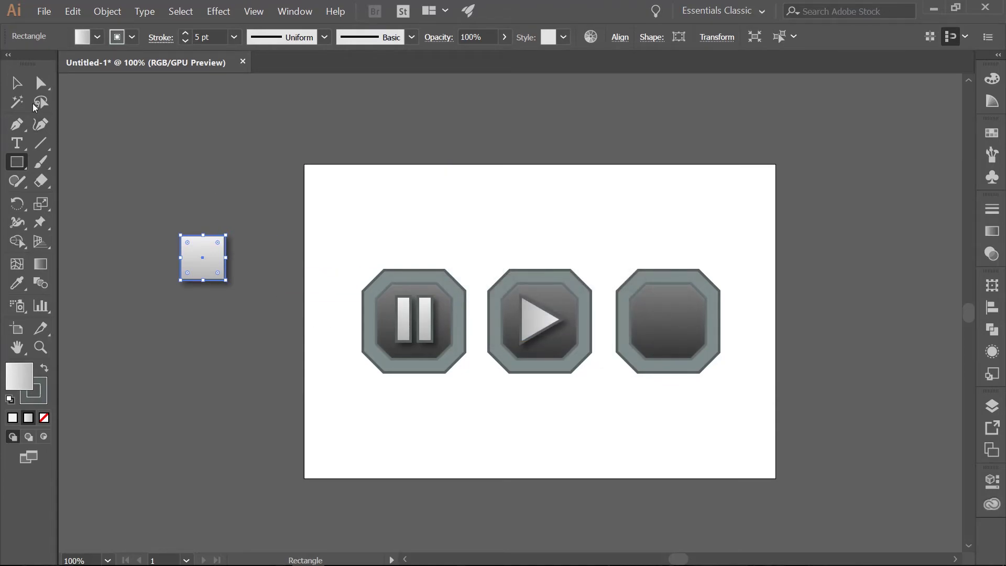
Move the shadowed gradient square into the third octagon, nudging it up one step.
left_click(16, 82)
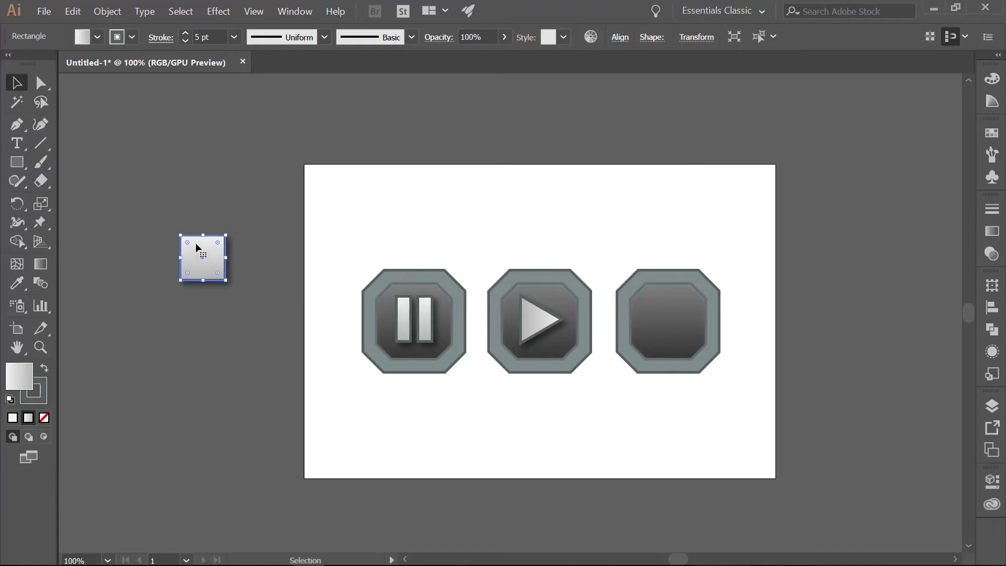
left_click_drag(196, 243, 660, 302)
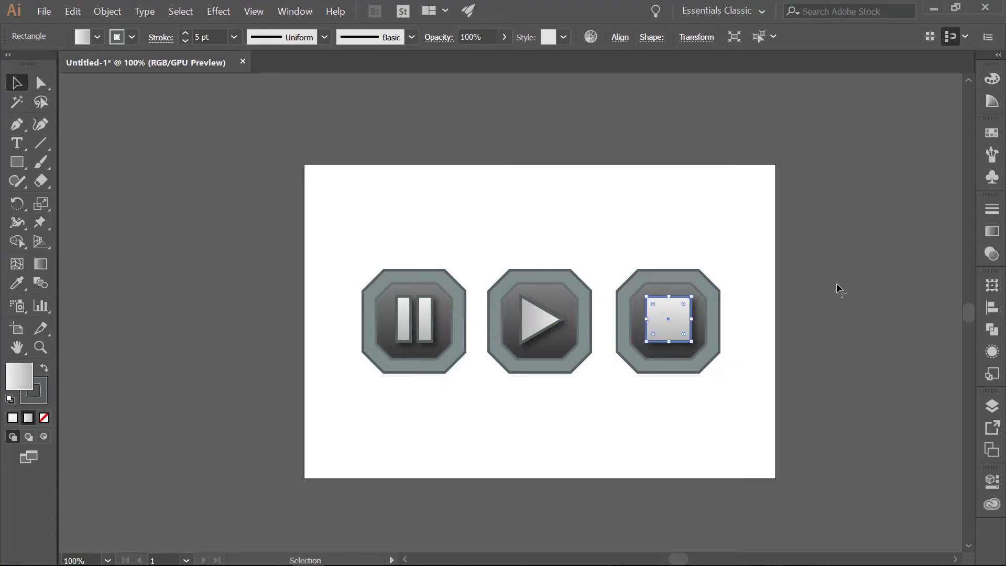
key("Up")
left_click(837, 284)
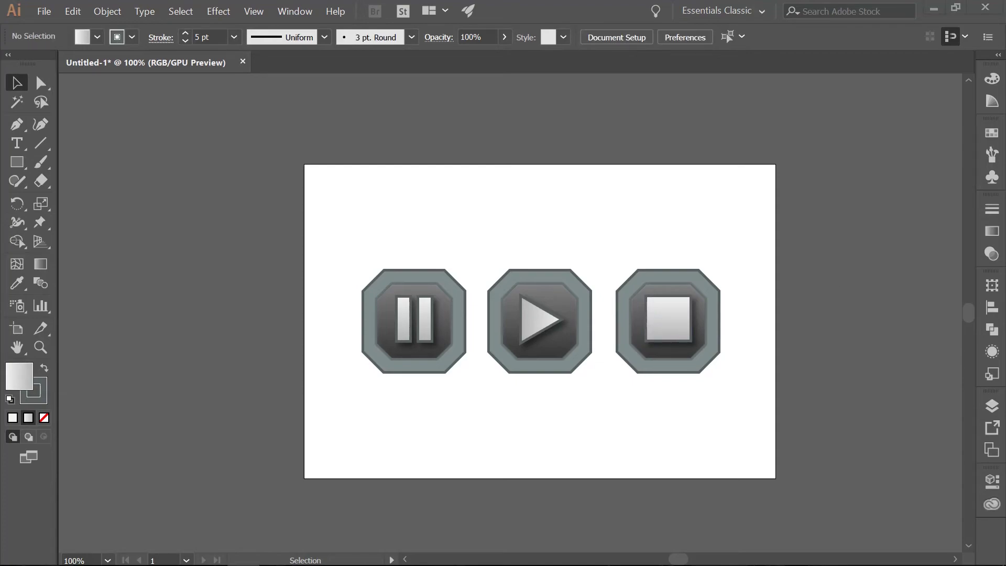